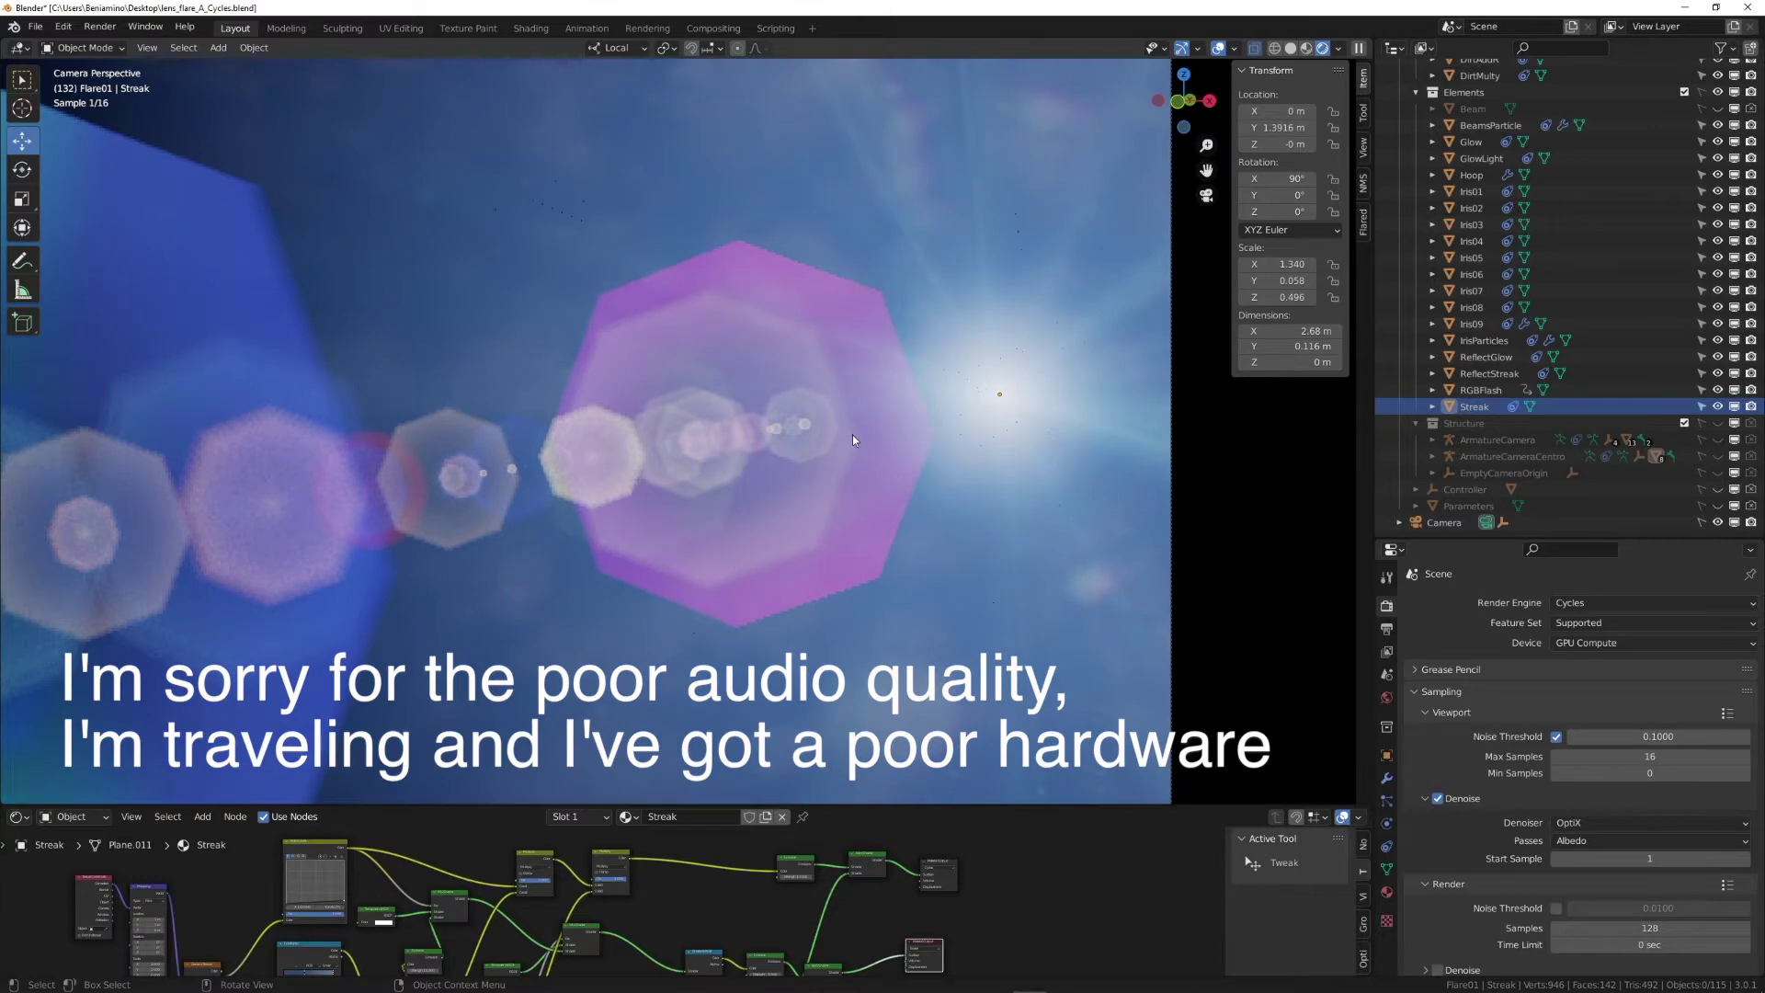
Step: Switch to Firefox to view the Blender modelling YouTube channel, and return to the lens flare scene in Blender
key(alt+Tab)
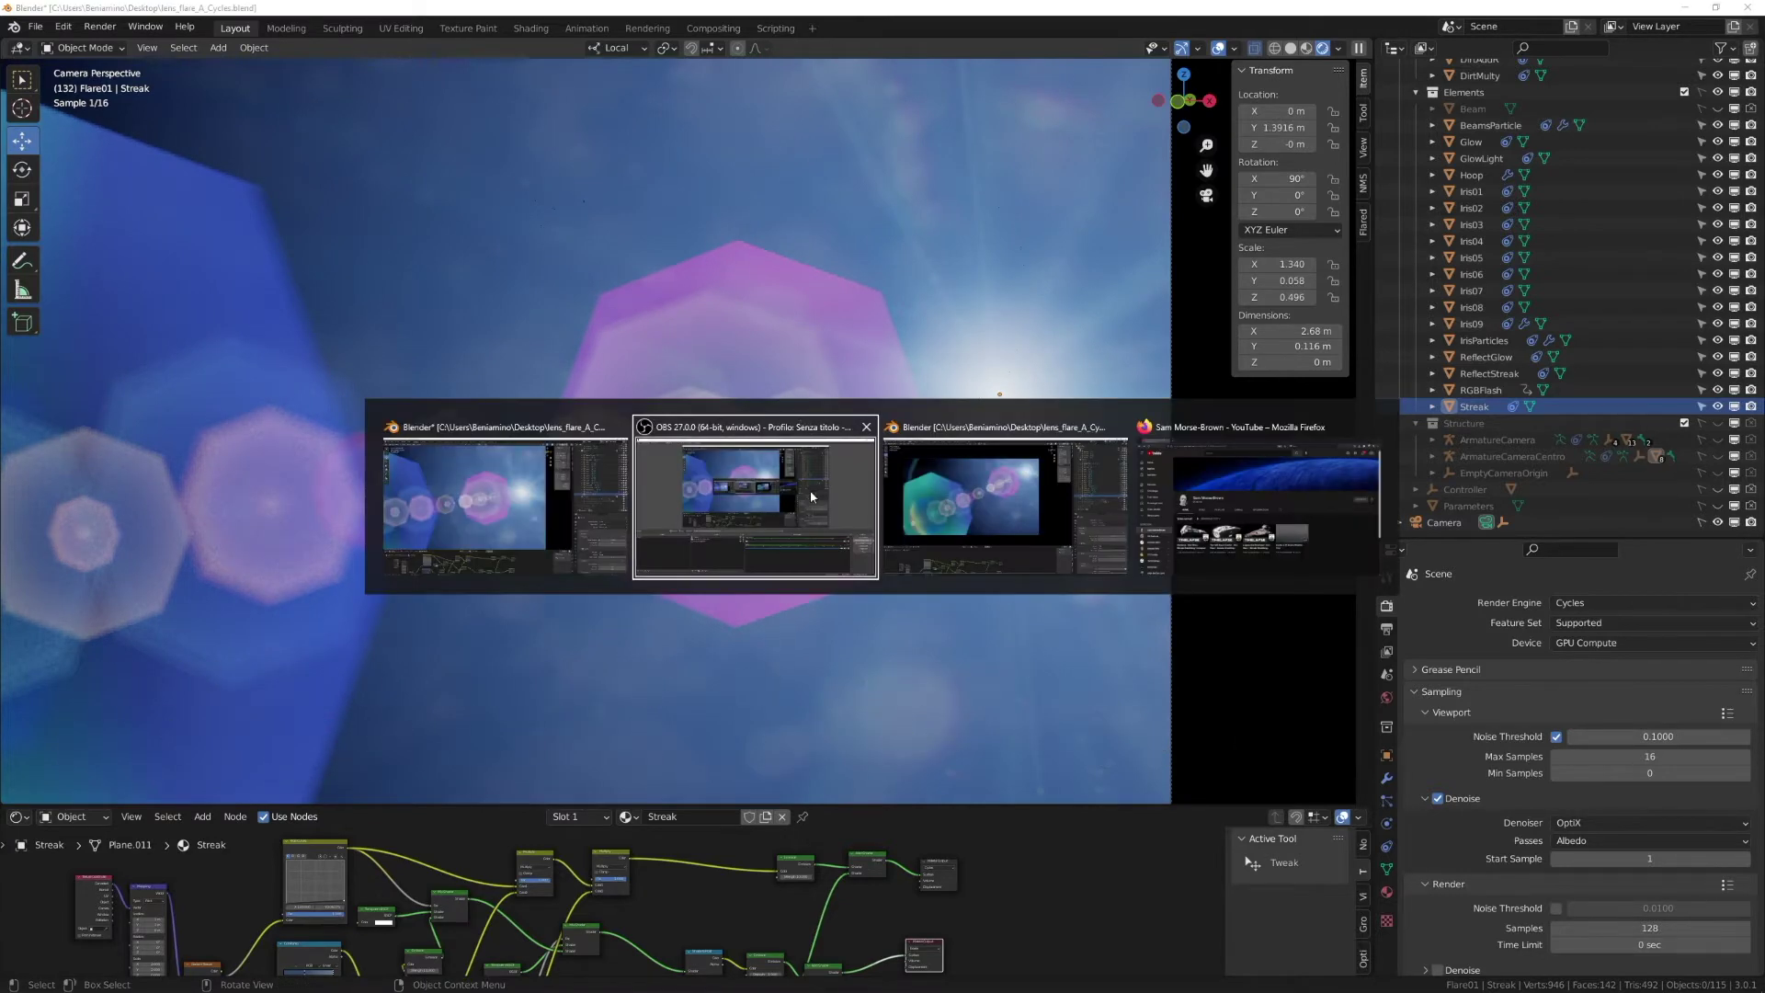
key(alt+Tab)
key(alt+Tab)
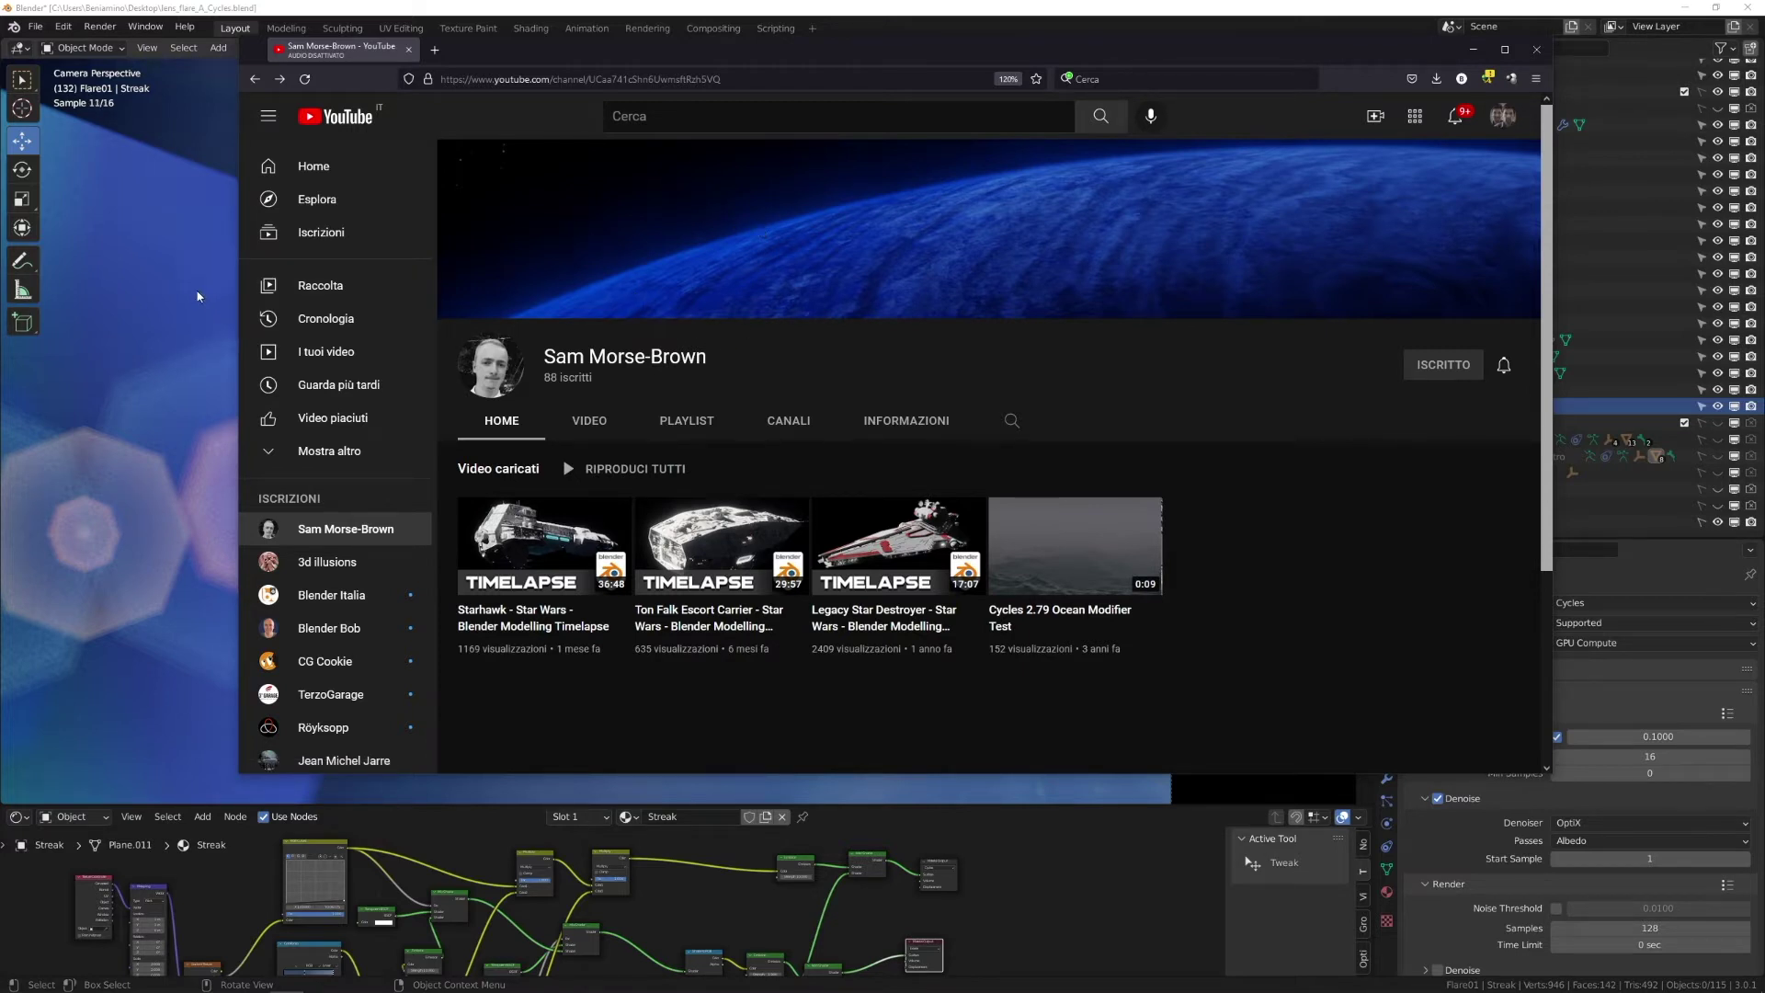
click(186, 333)
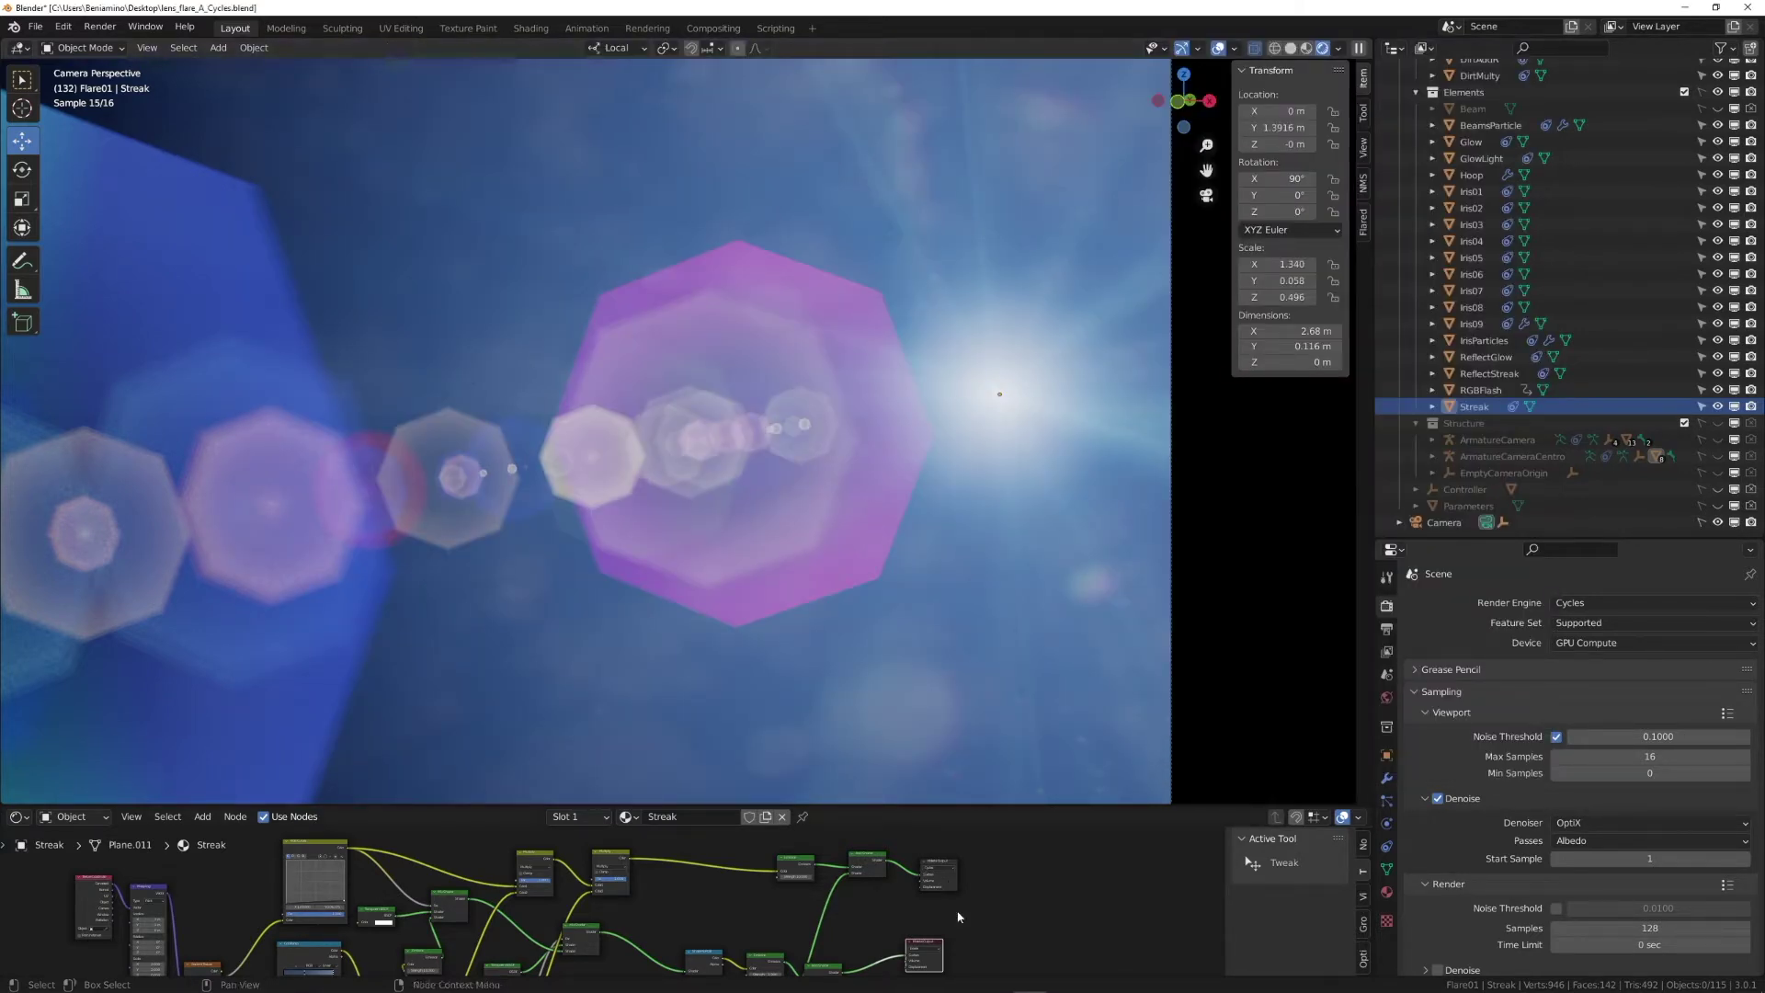
Step: Peek at the Blender 3.1 copy of the lens flare scene and return to the Blender 3.0.1 window
mouse_move(959, 987)
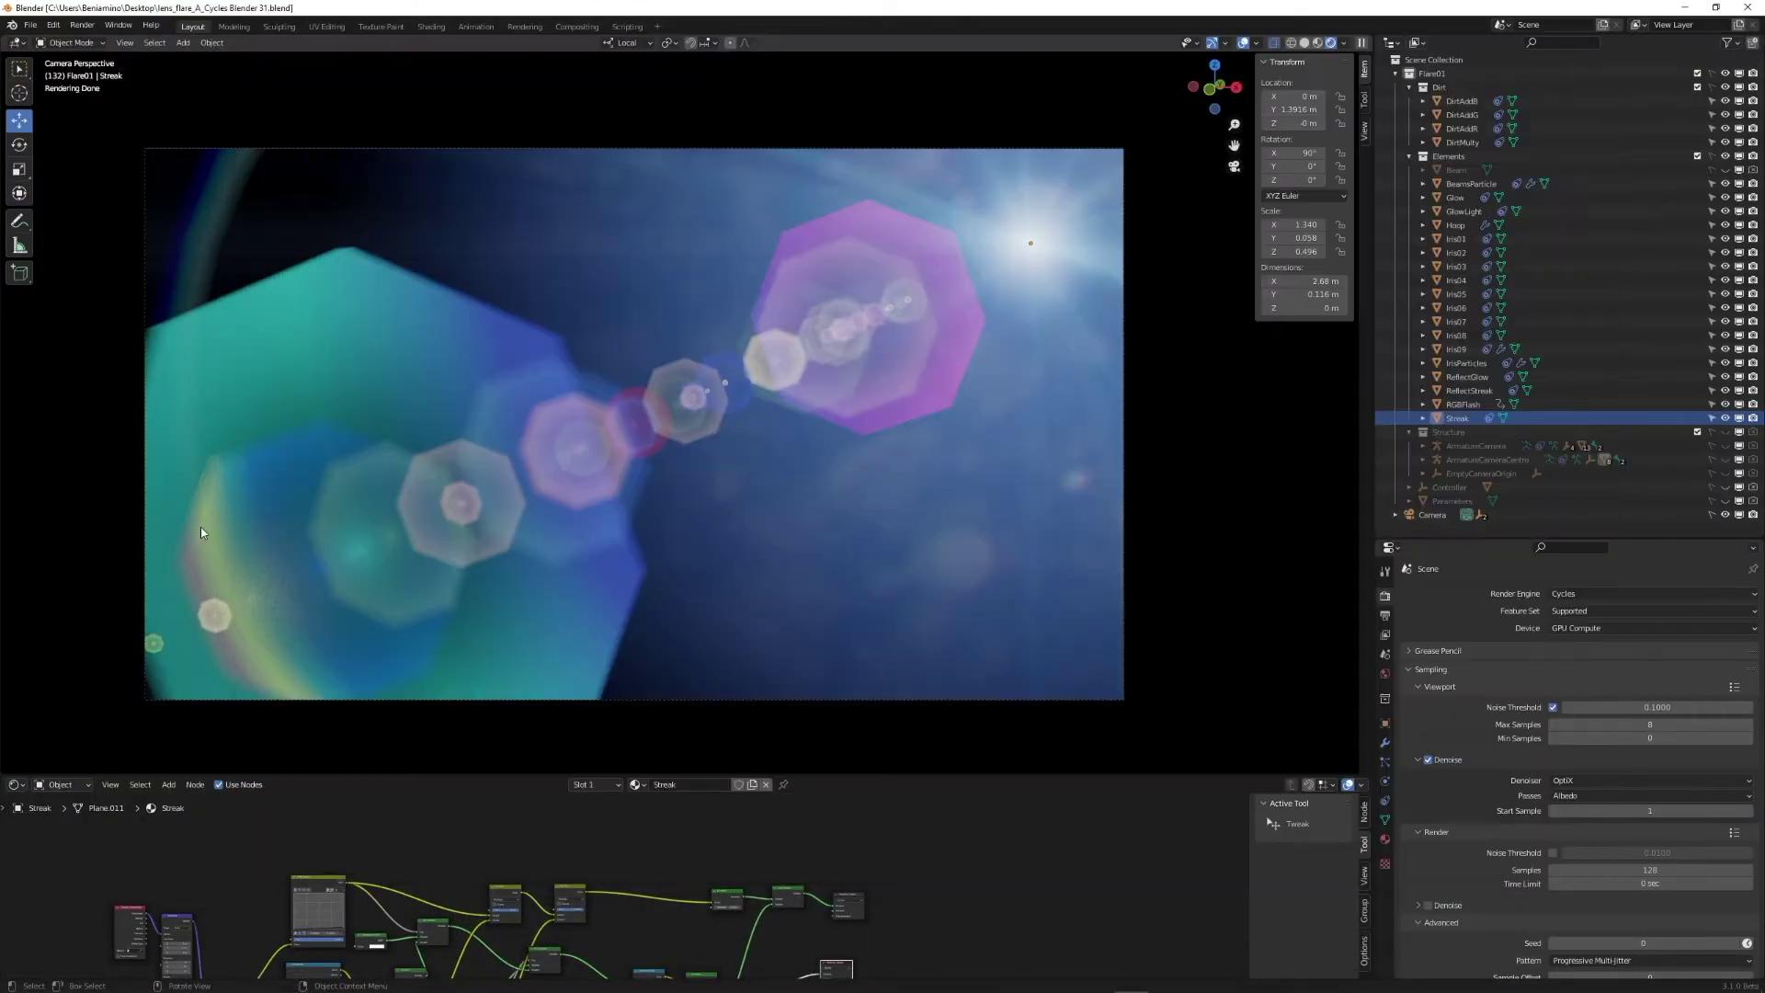
mouse_move(1033, 979)
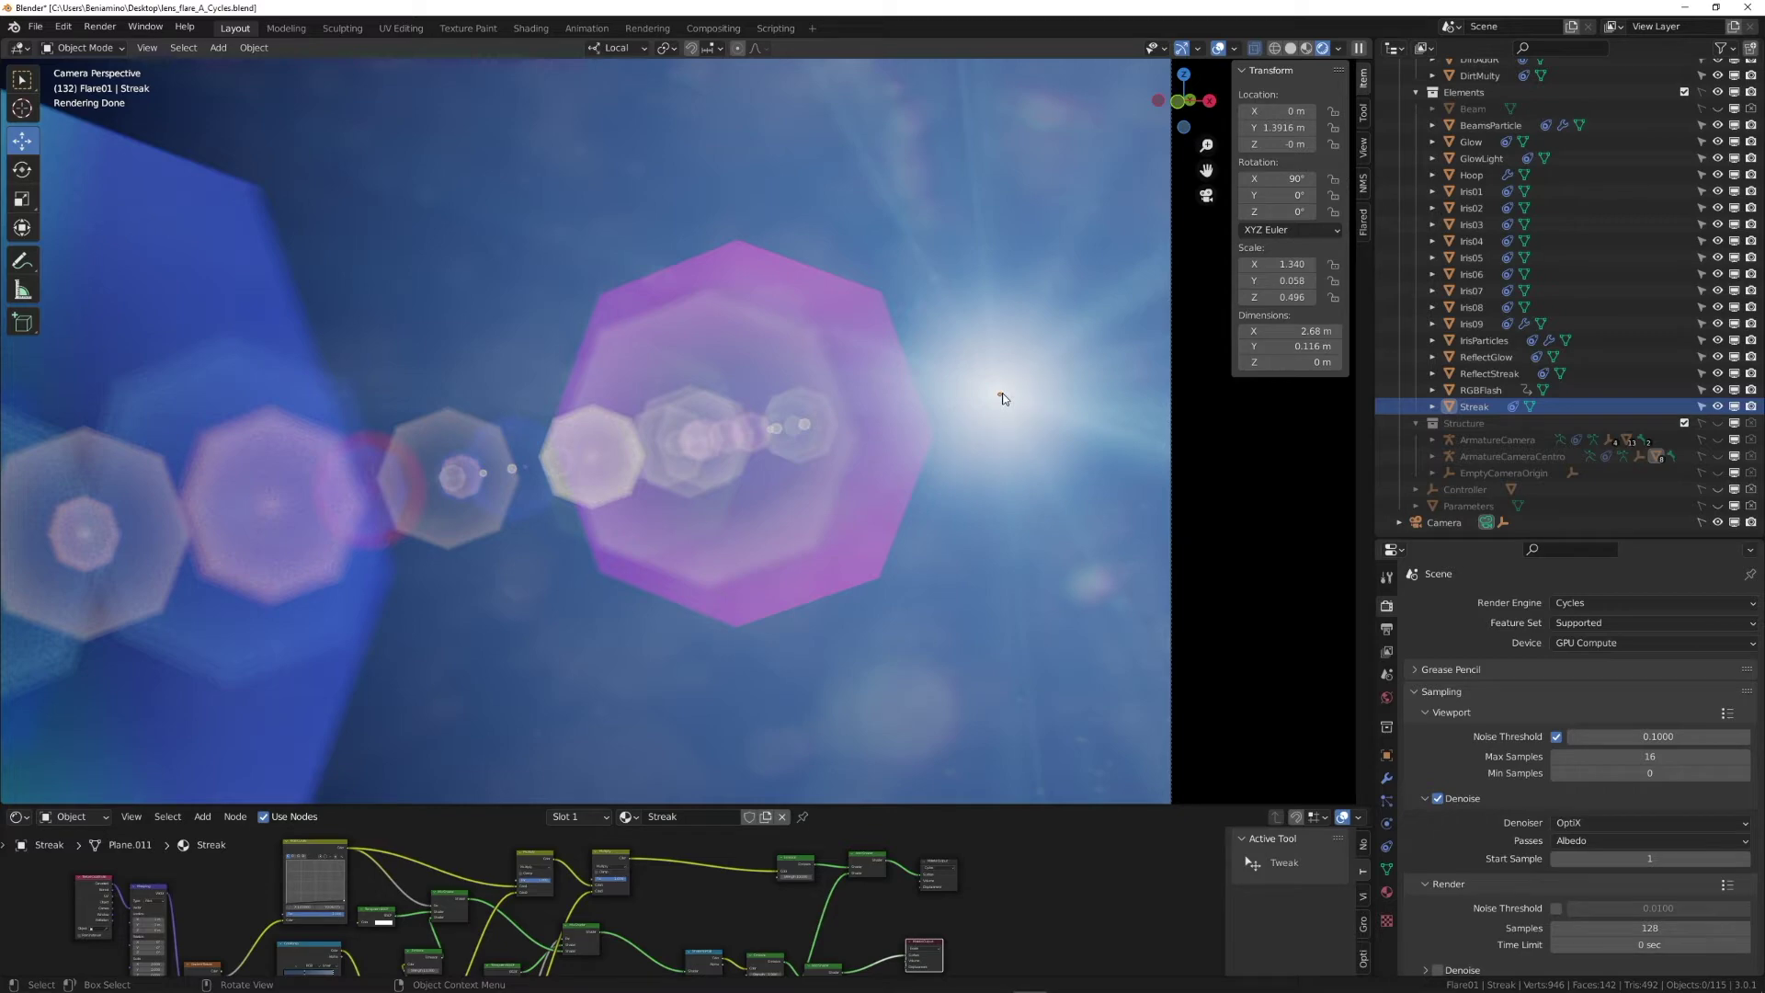
click(1133, 985)
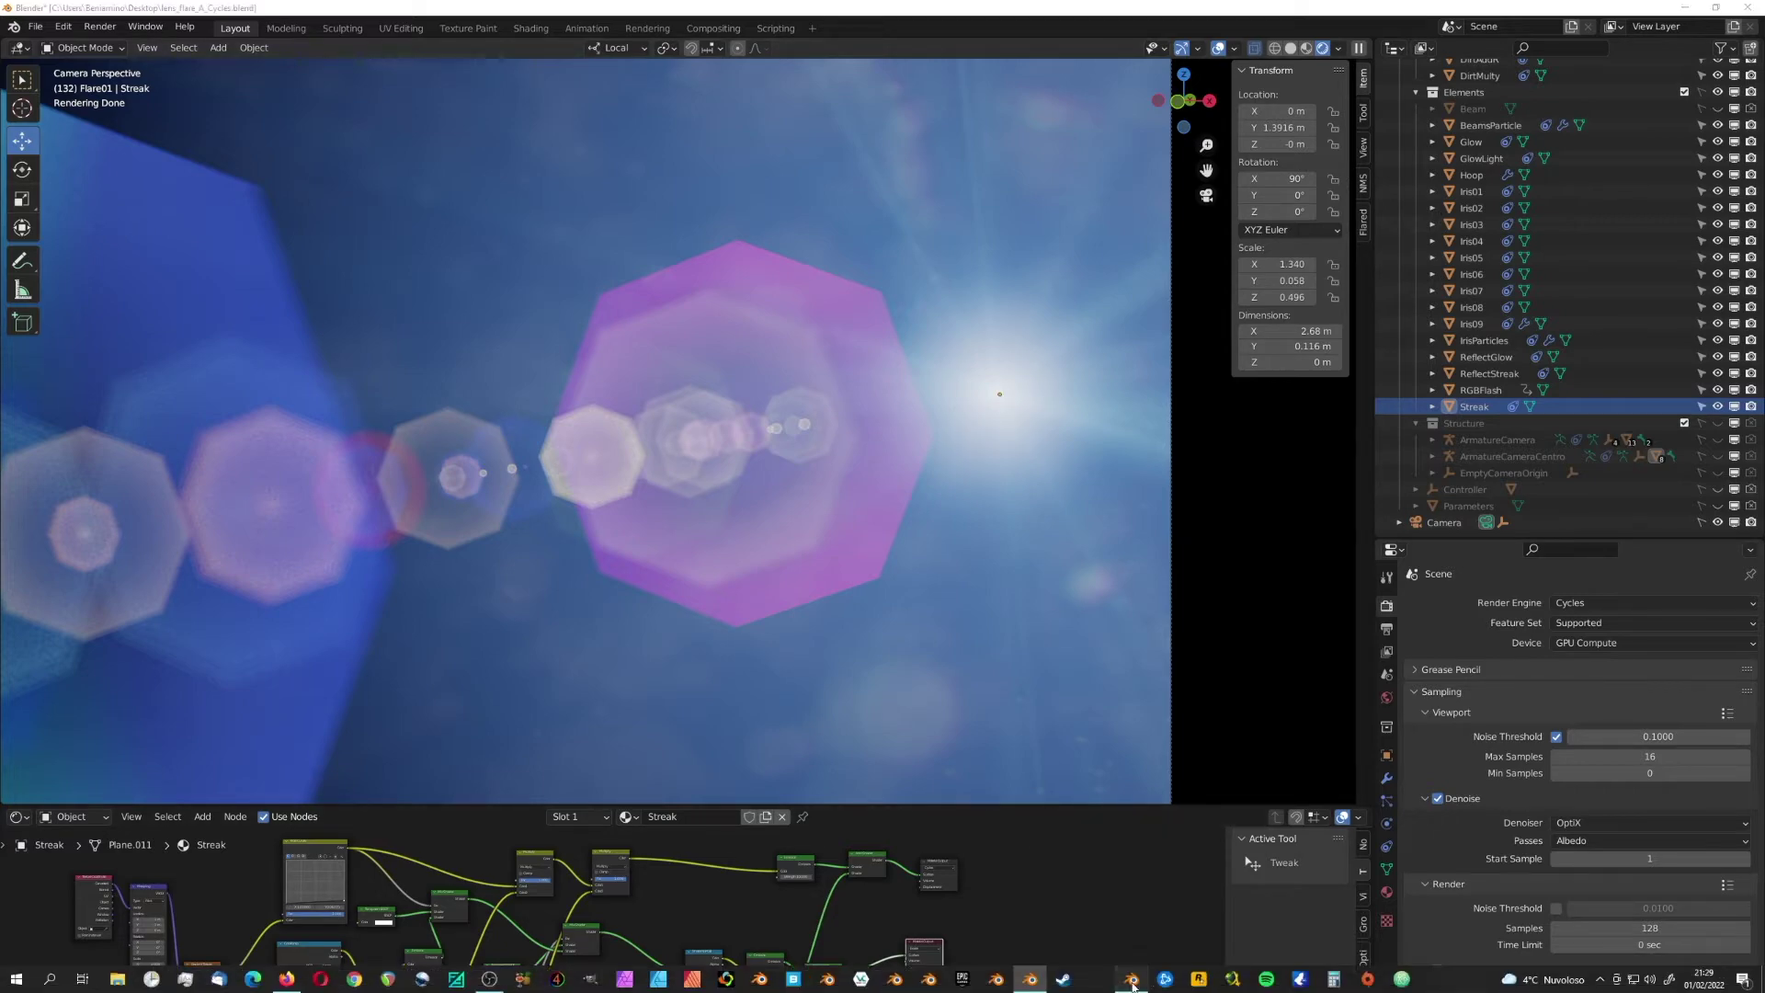
click(1030, 980)
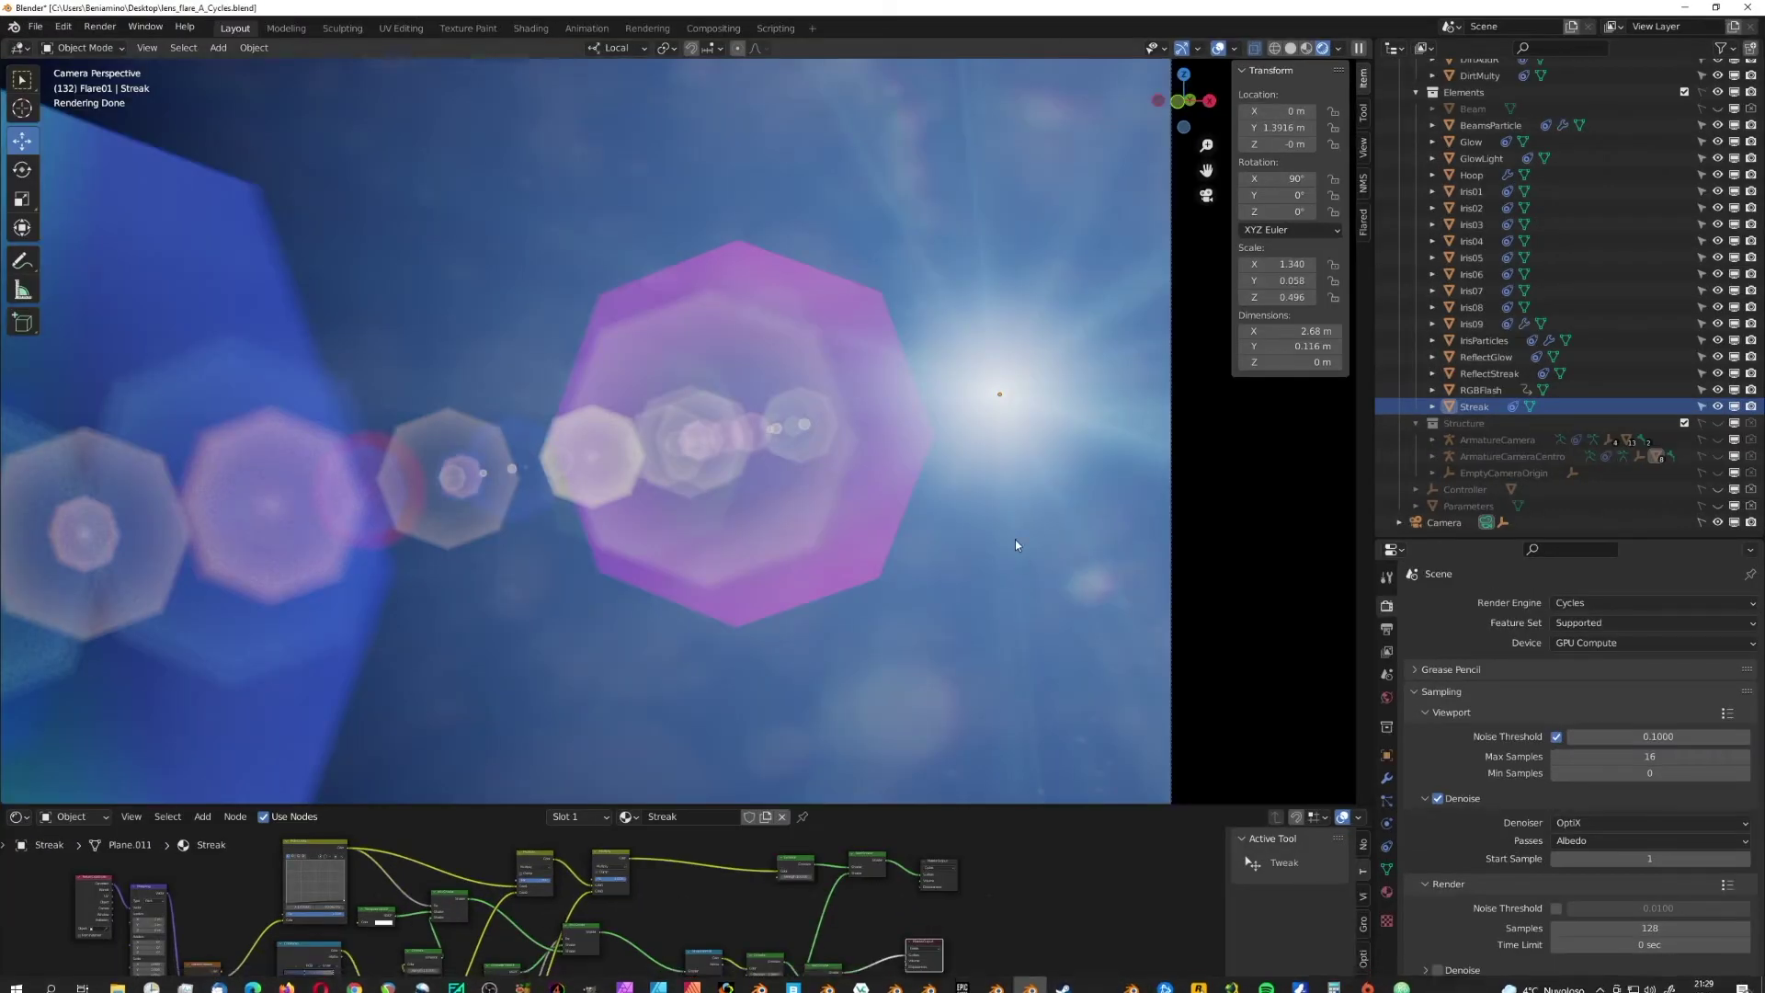
Step: Examine the rendered sky and streaks above the light source up close for dark pixel artifacts
scroll(1016, 539, up, 3)
shift+middle_drag(1110, 367, 733, 410)
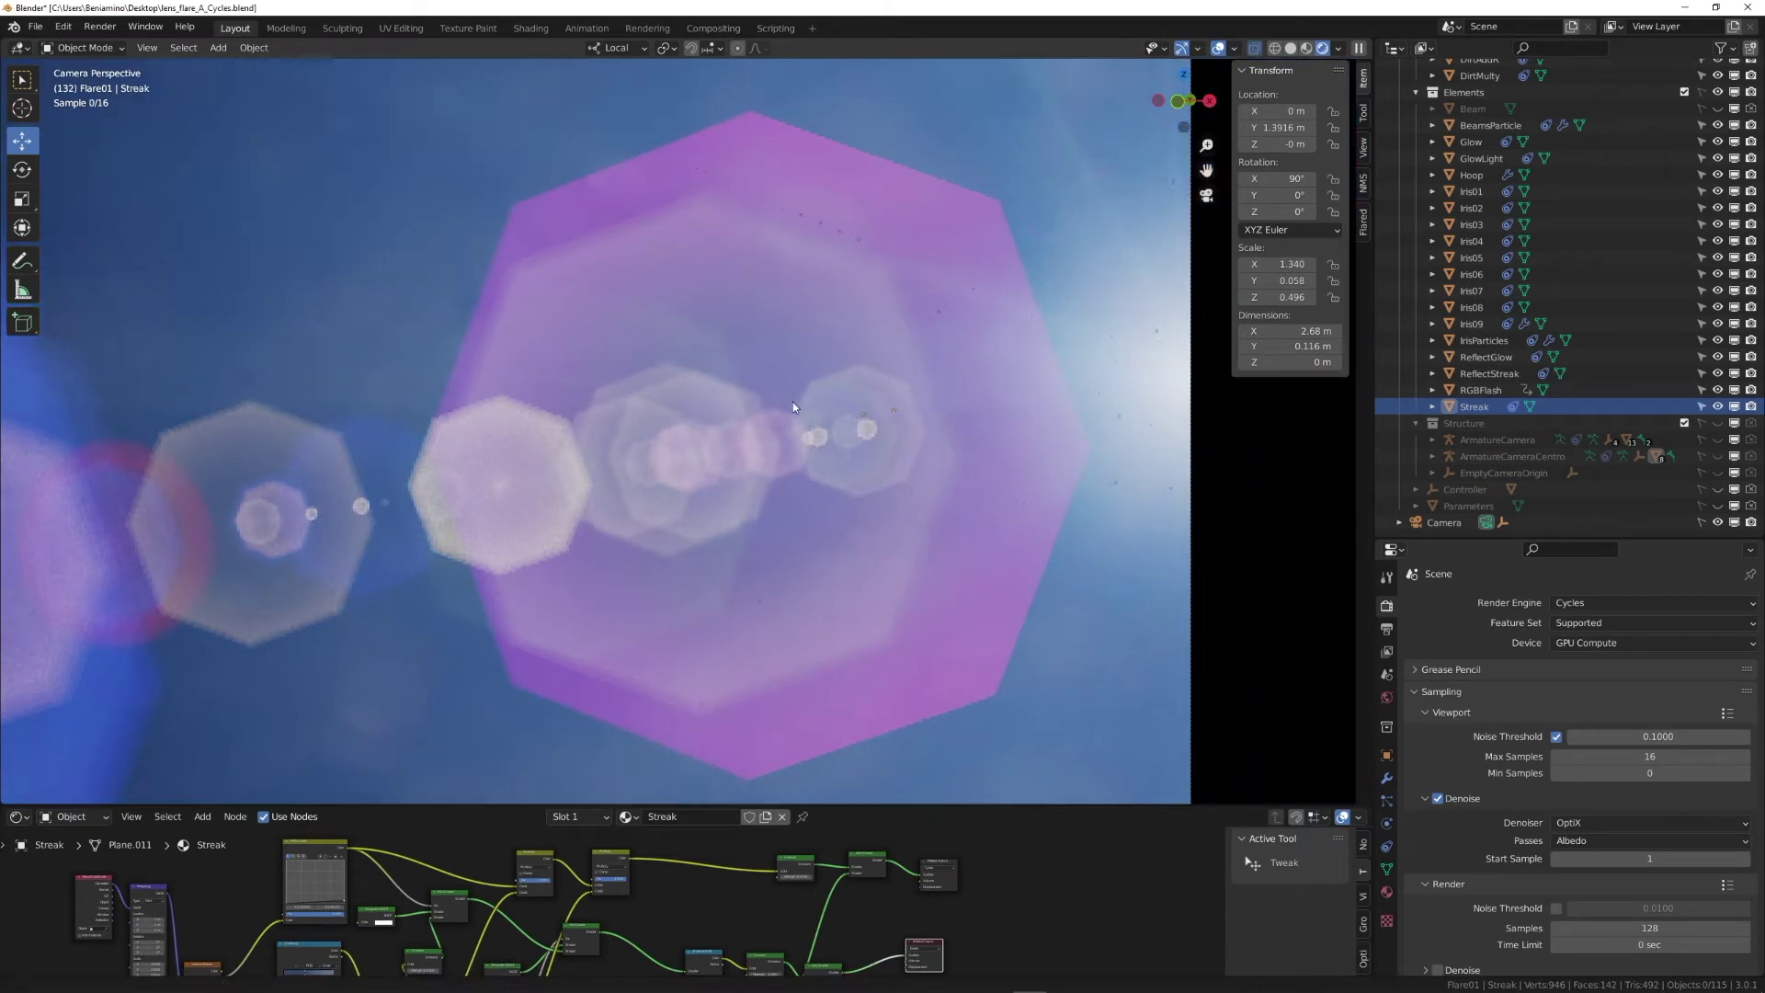
scroll(894, 446, up, 3)
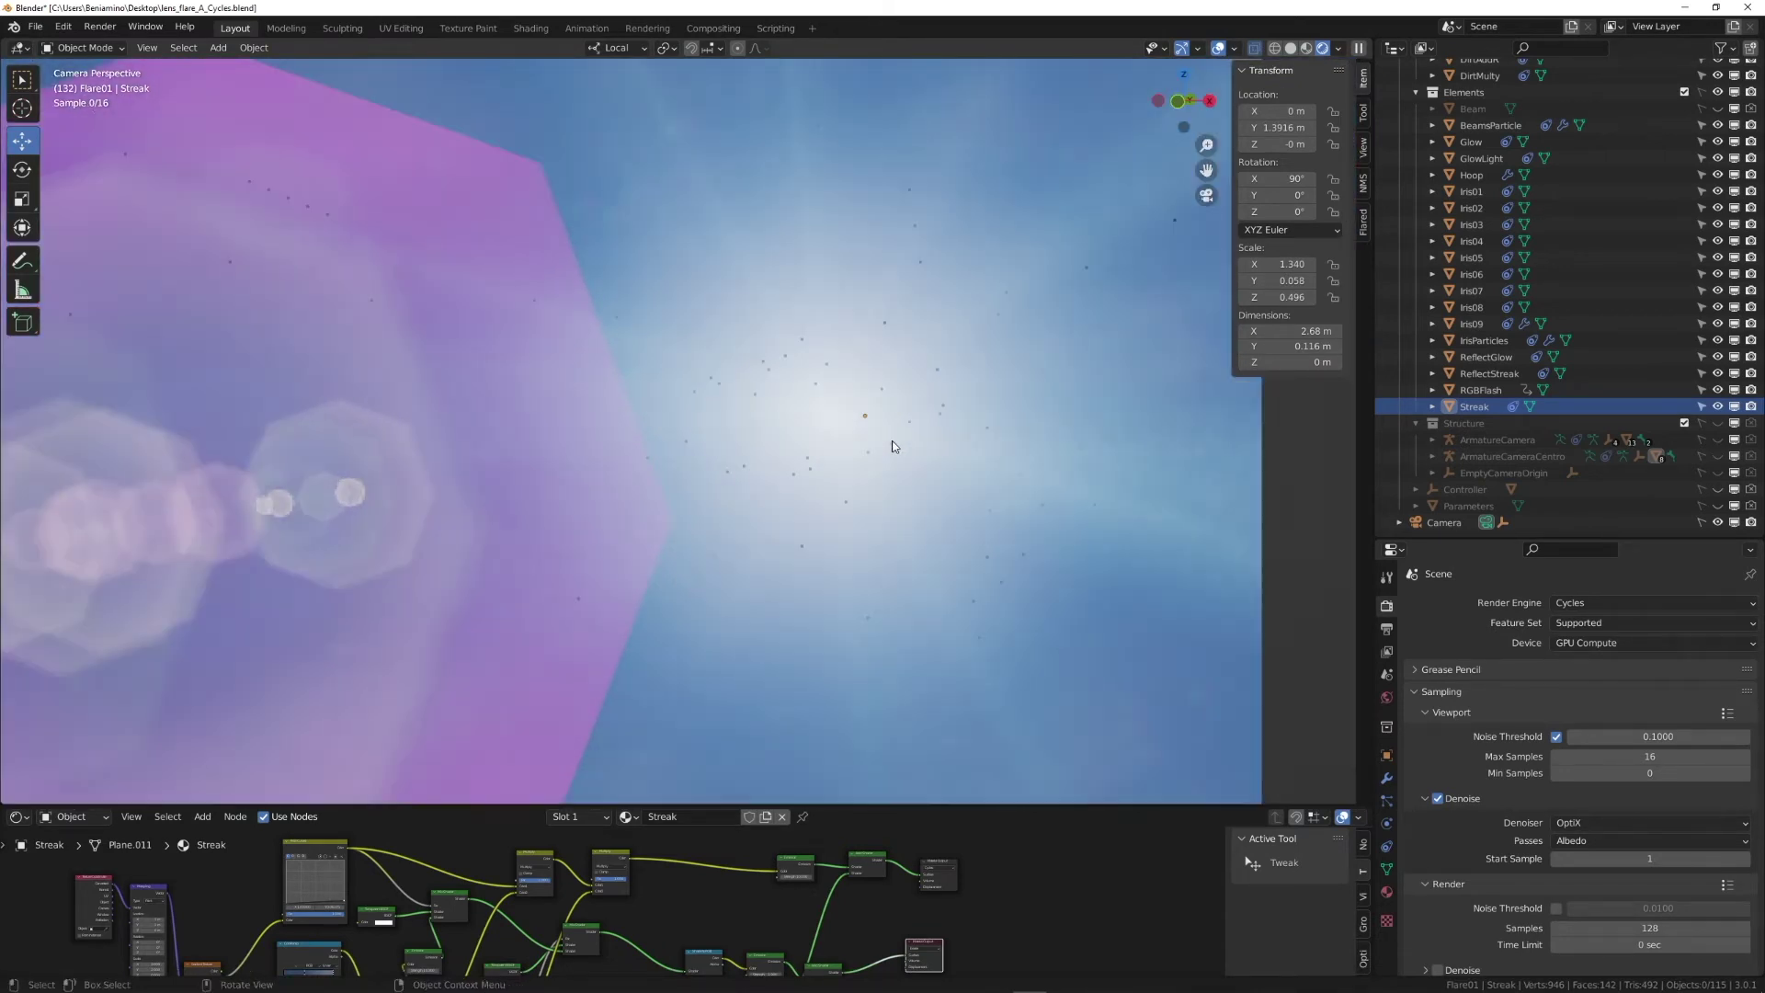
scroll(891, 447, up, 5)
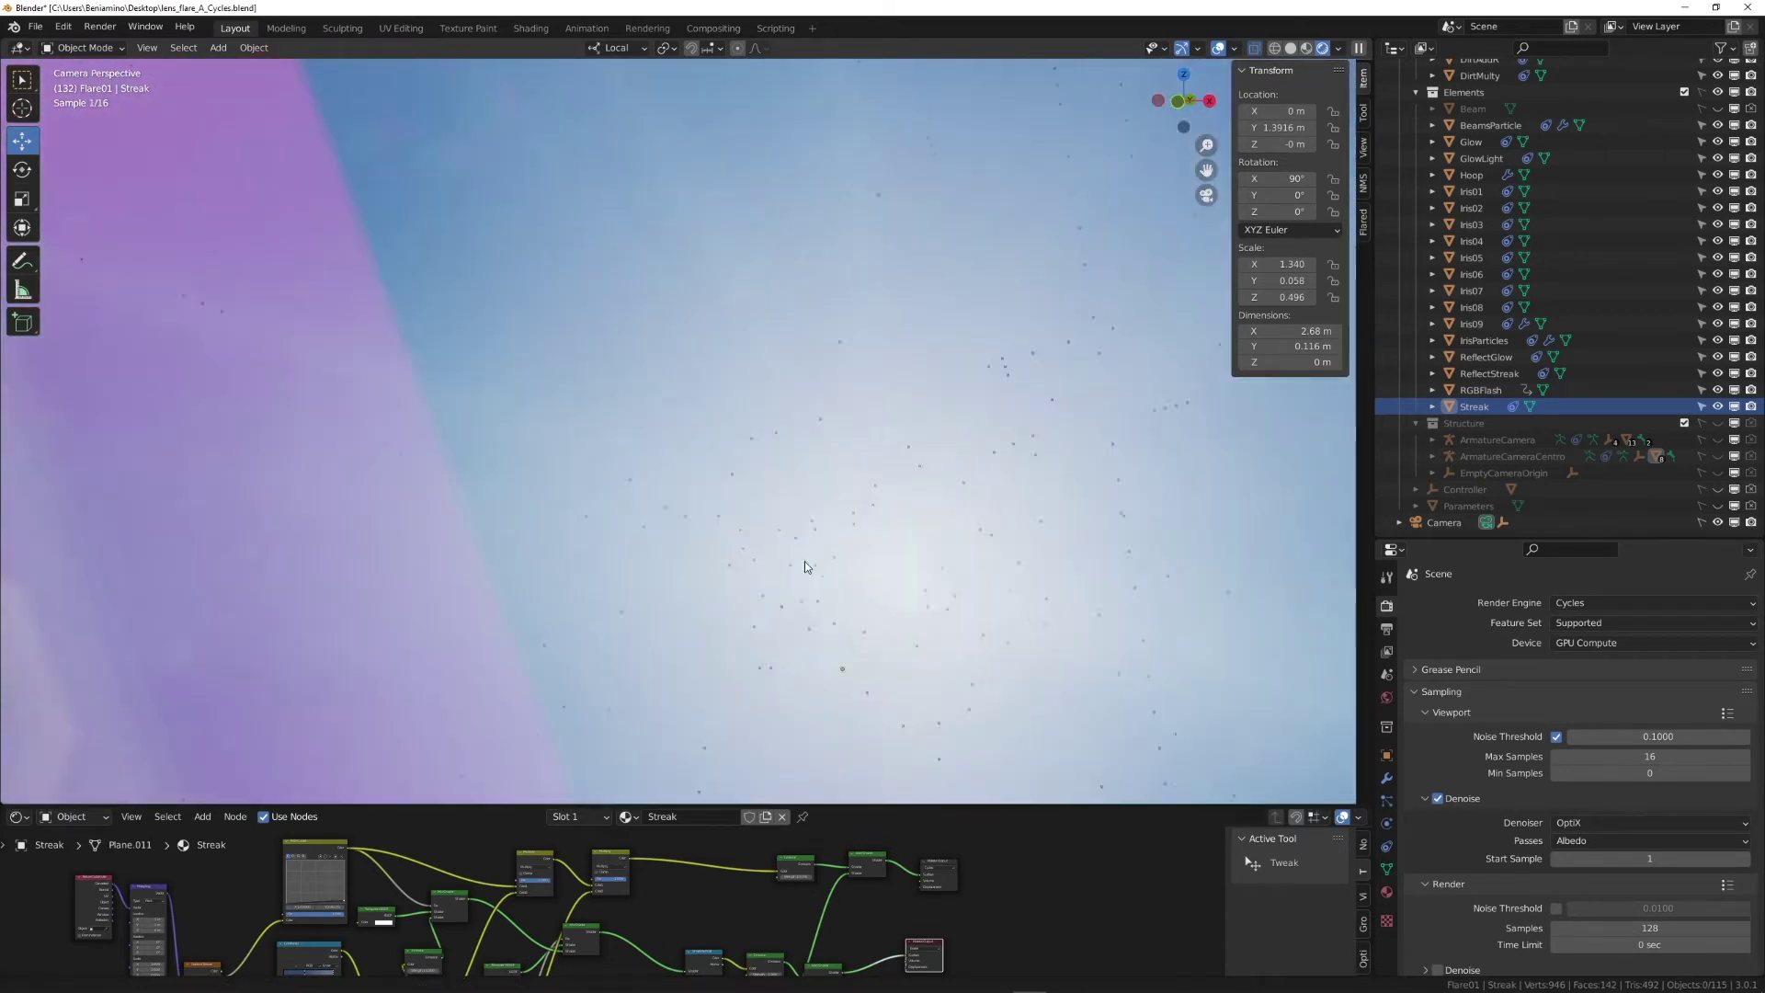
shift+middle_drag(804, 561, 796, 570)
shift+middle_drag(935, 309, 786, 538)
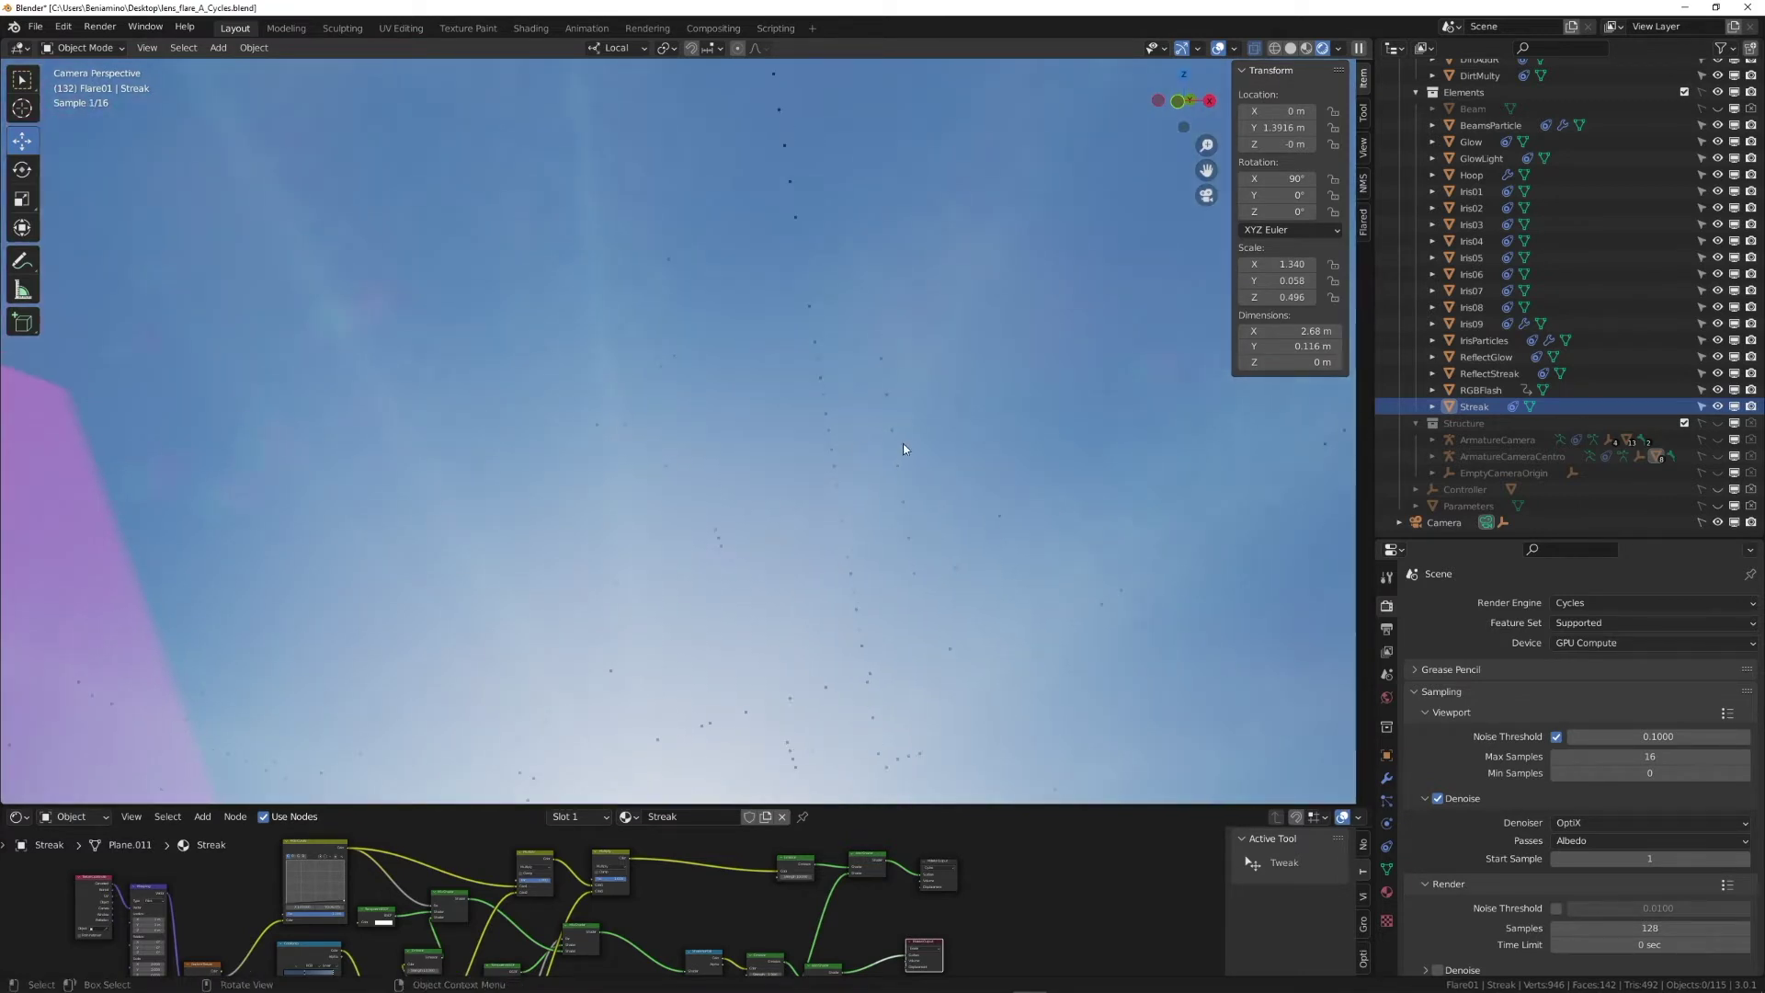
shift+middle_drag(947, 422, 909, 847)
shift+middle_drag(1017, 460, 920, 638)
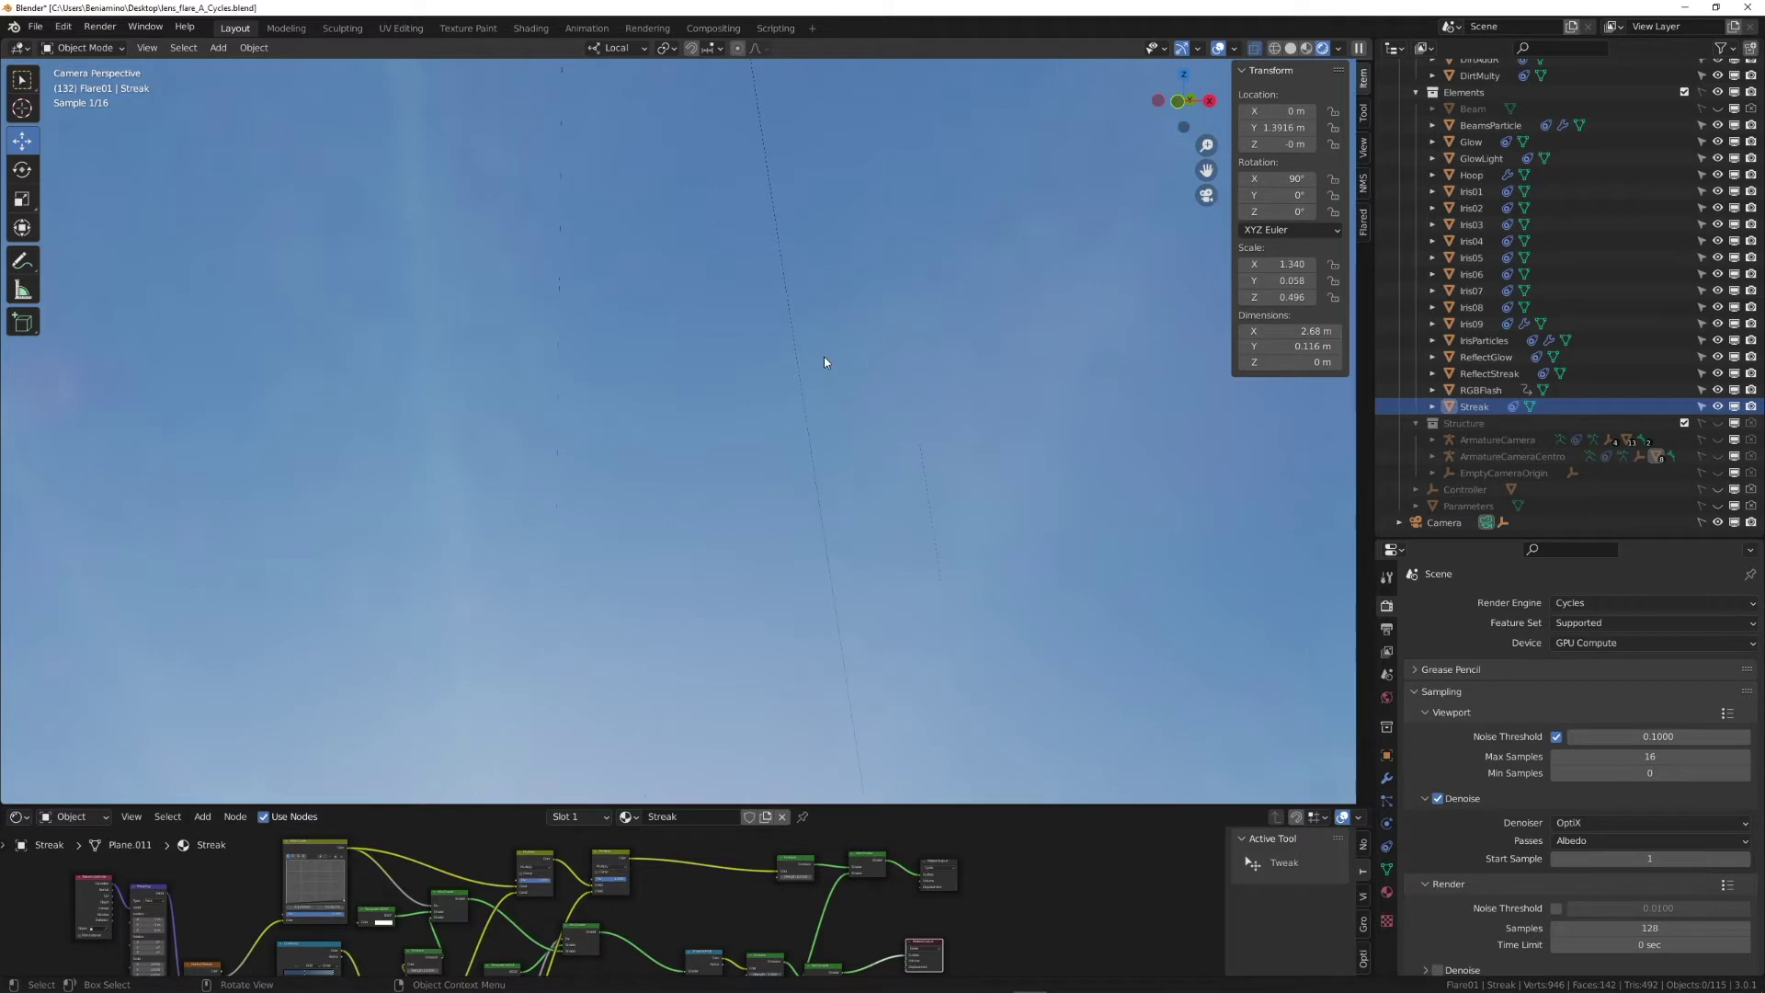
mouse_move(827, 366)
shift+middle_down()
mouse_move(894, 331)
mouse_move(779, 487)
shift+middle_up()
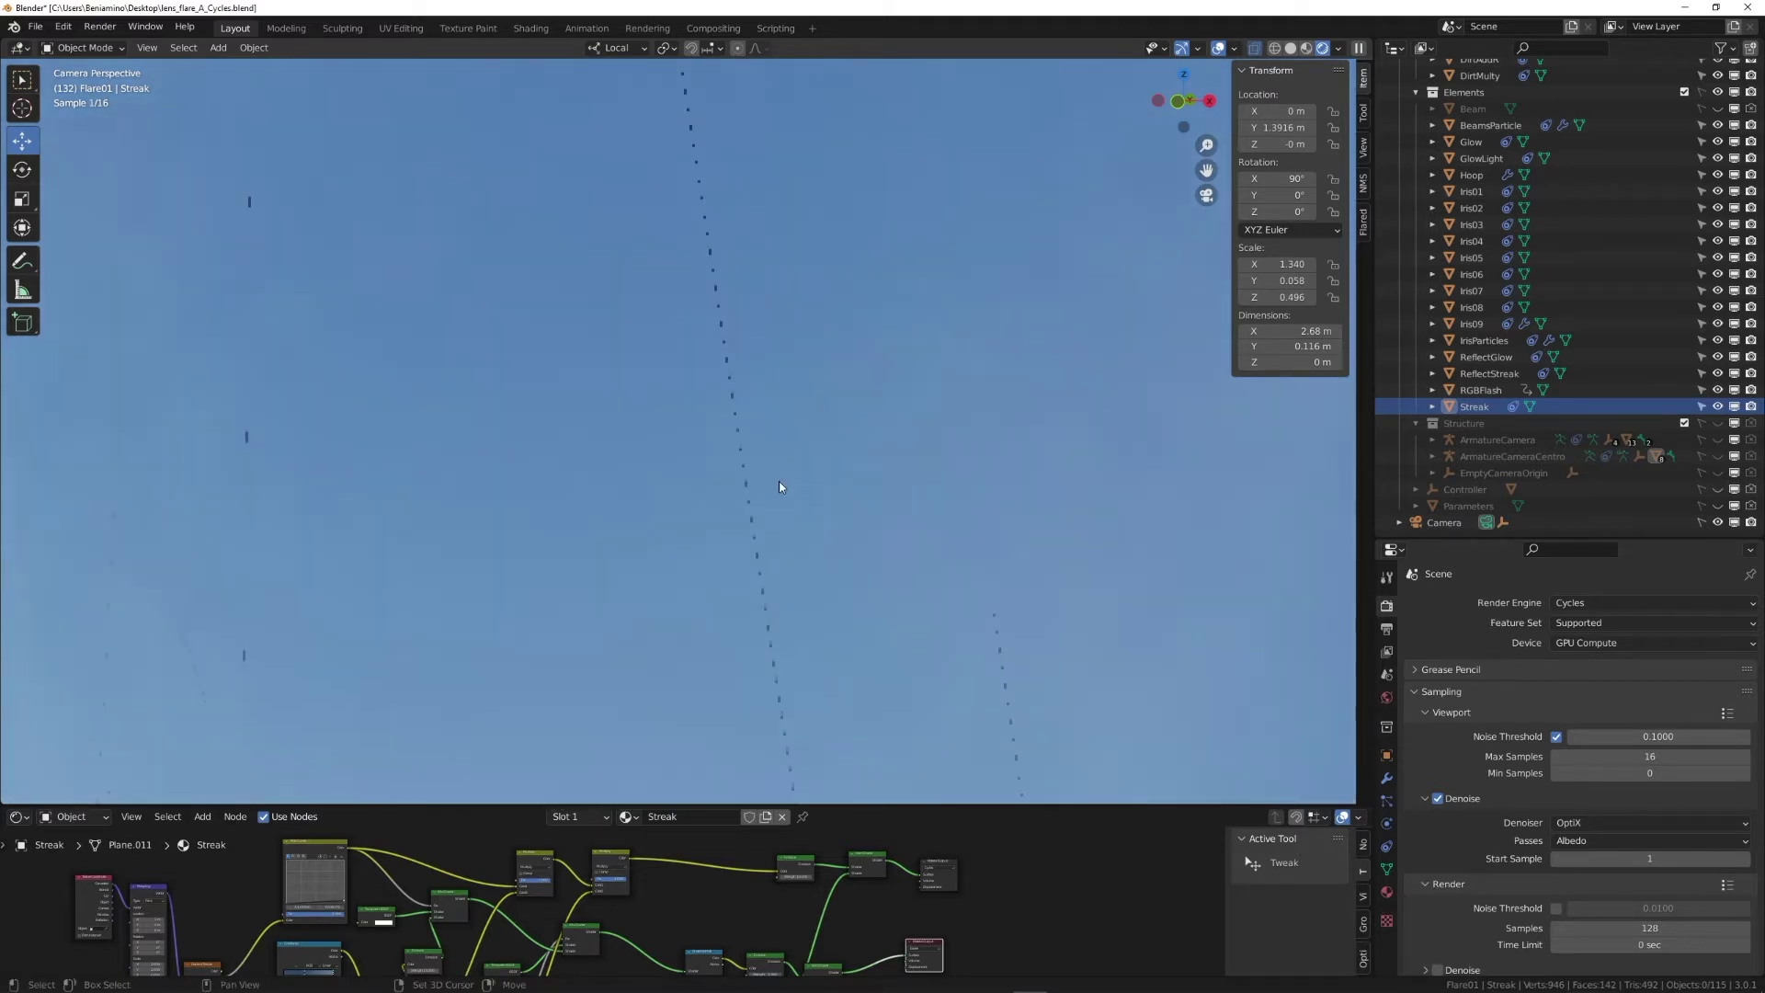
scroll(758, 433, up, 3)
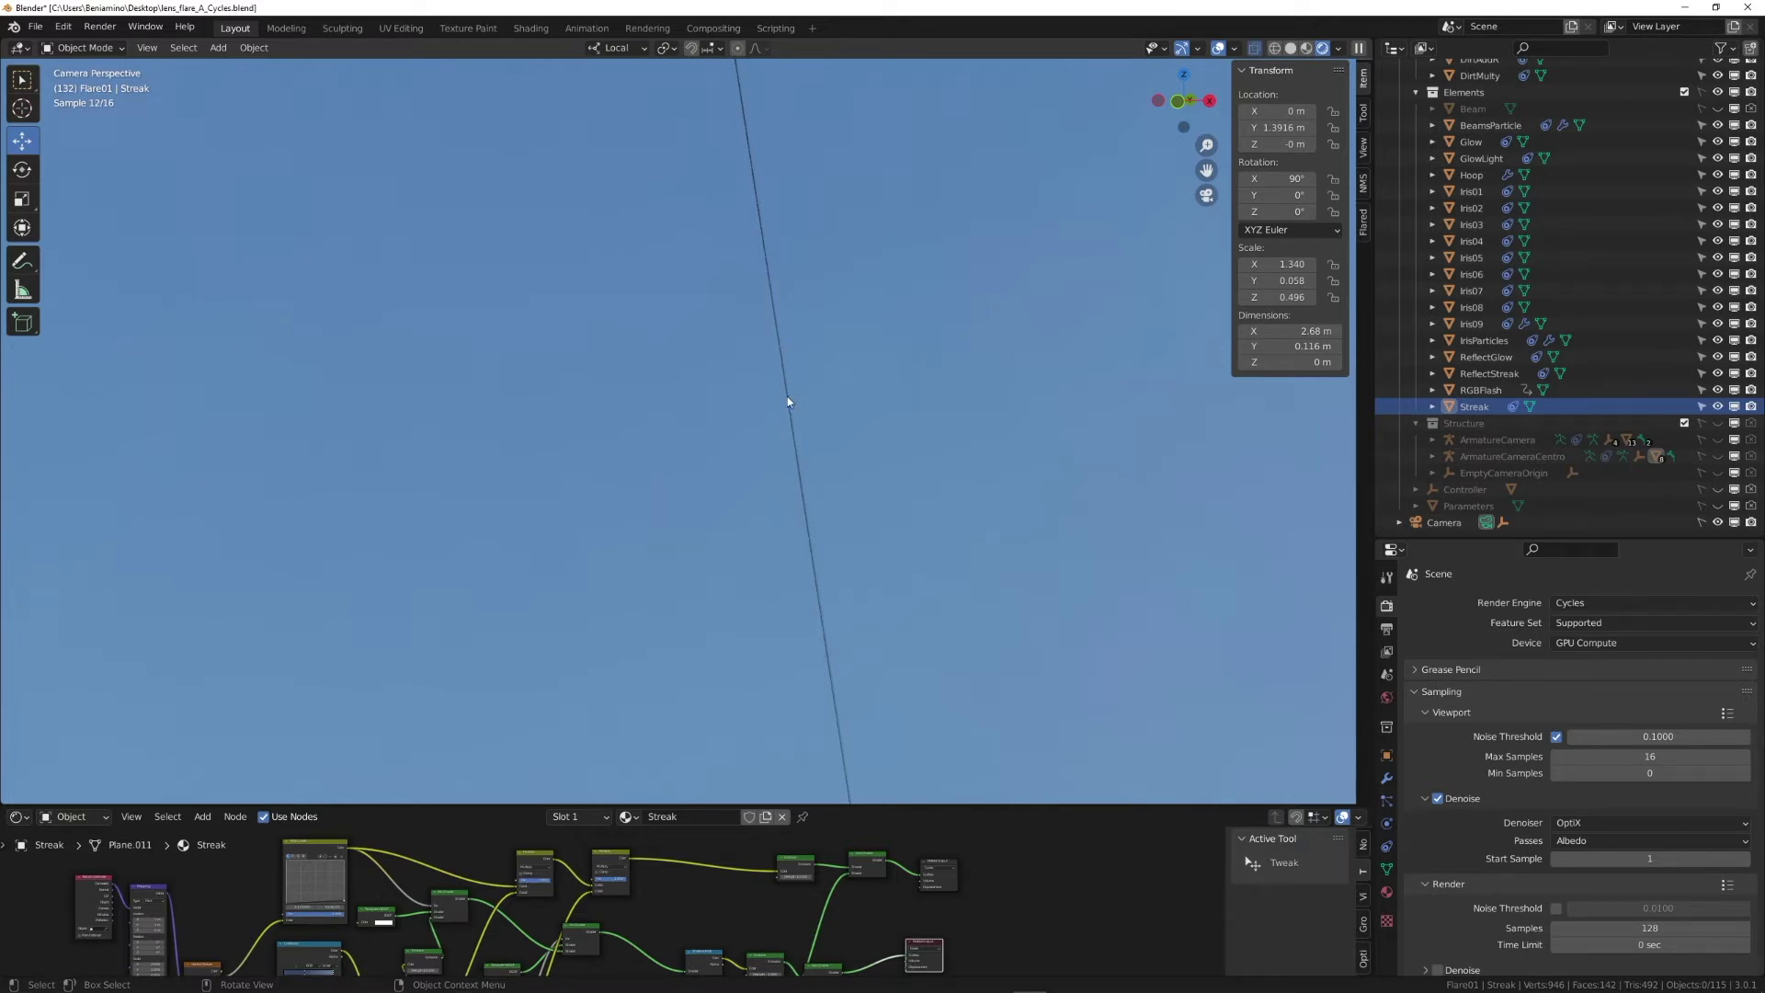
Step: Inspect the bright glow around the light source's centre at high magnification for stray pixels
scroll(787, 386, down, 3)
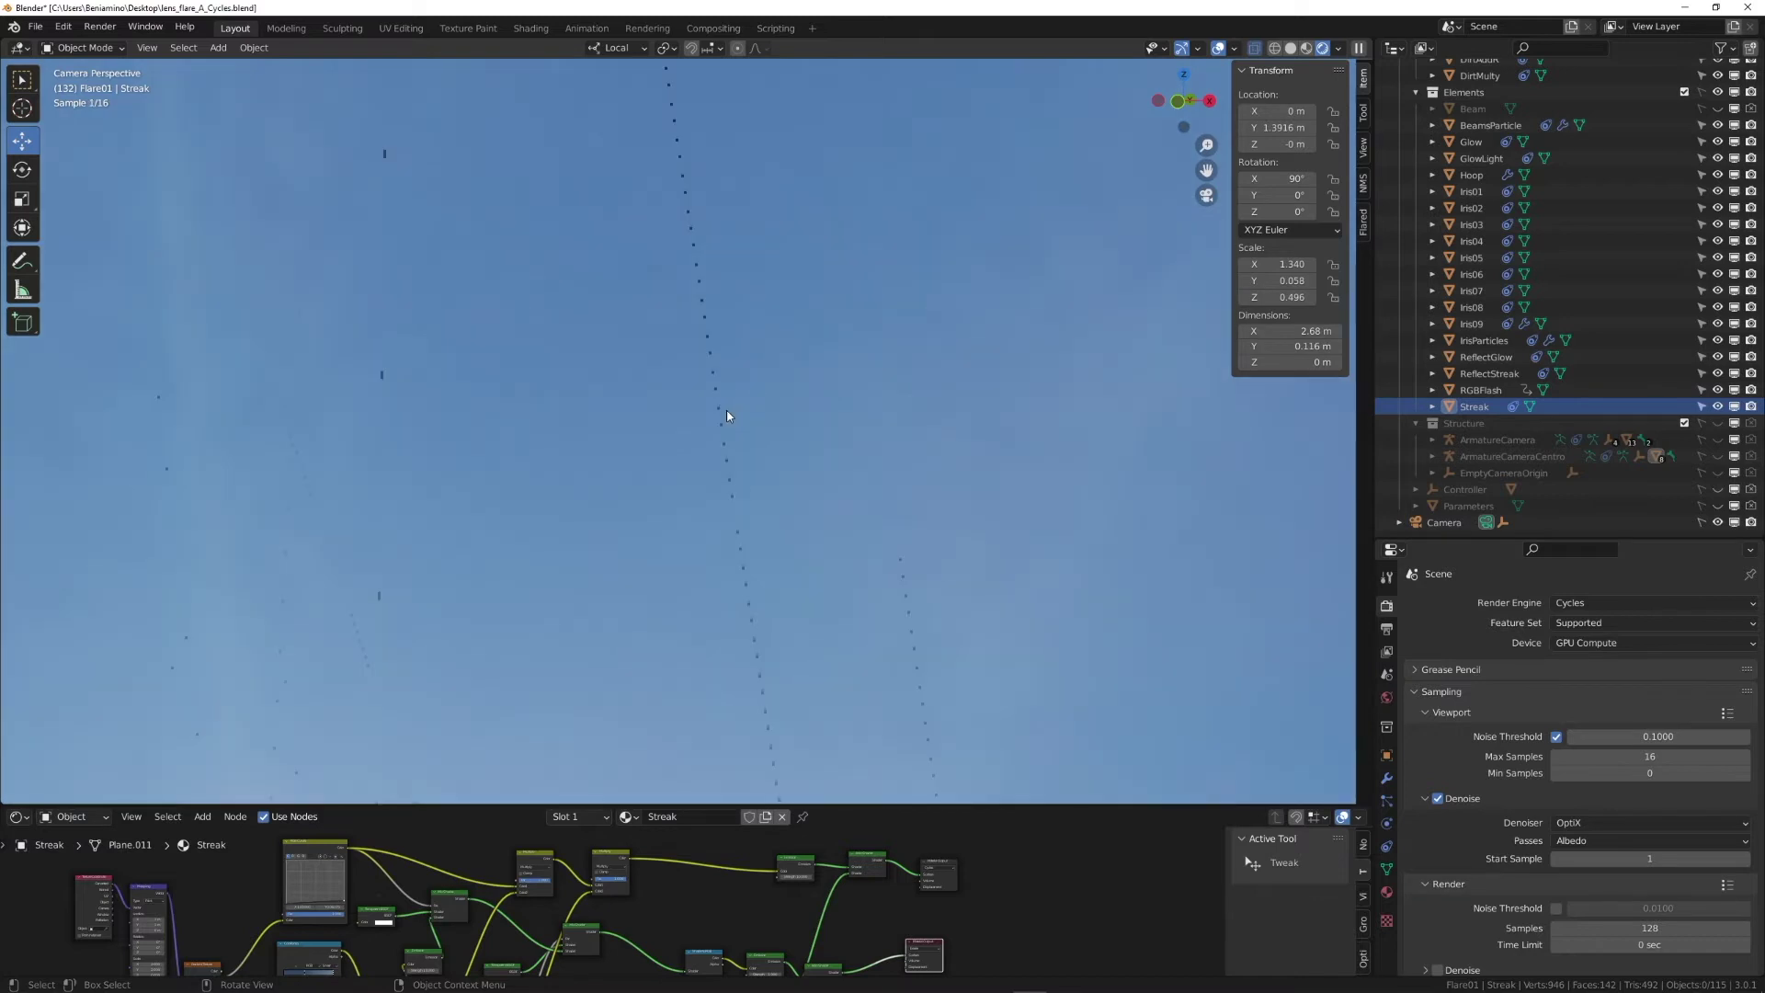
scroll(702, 409, down, 4)
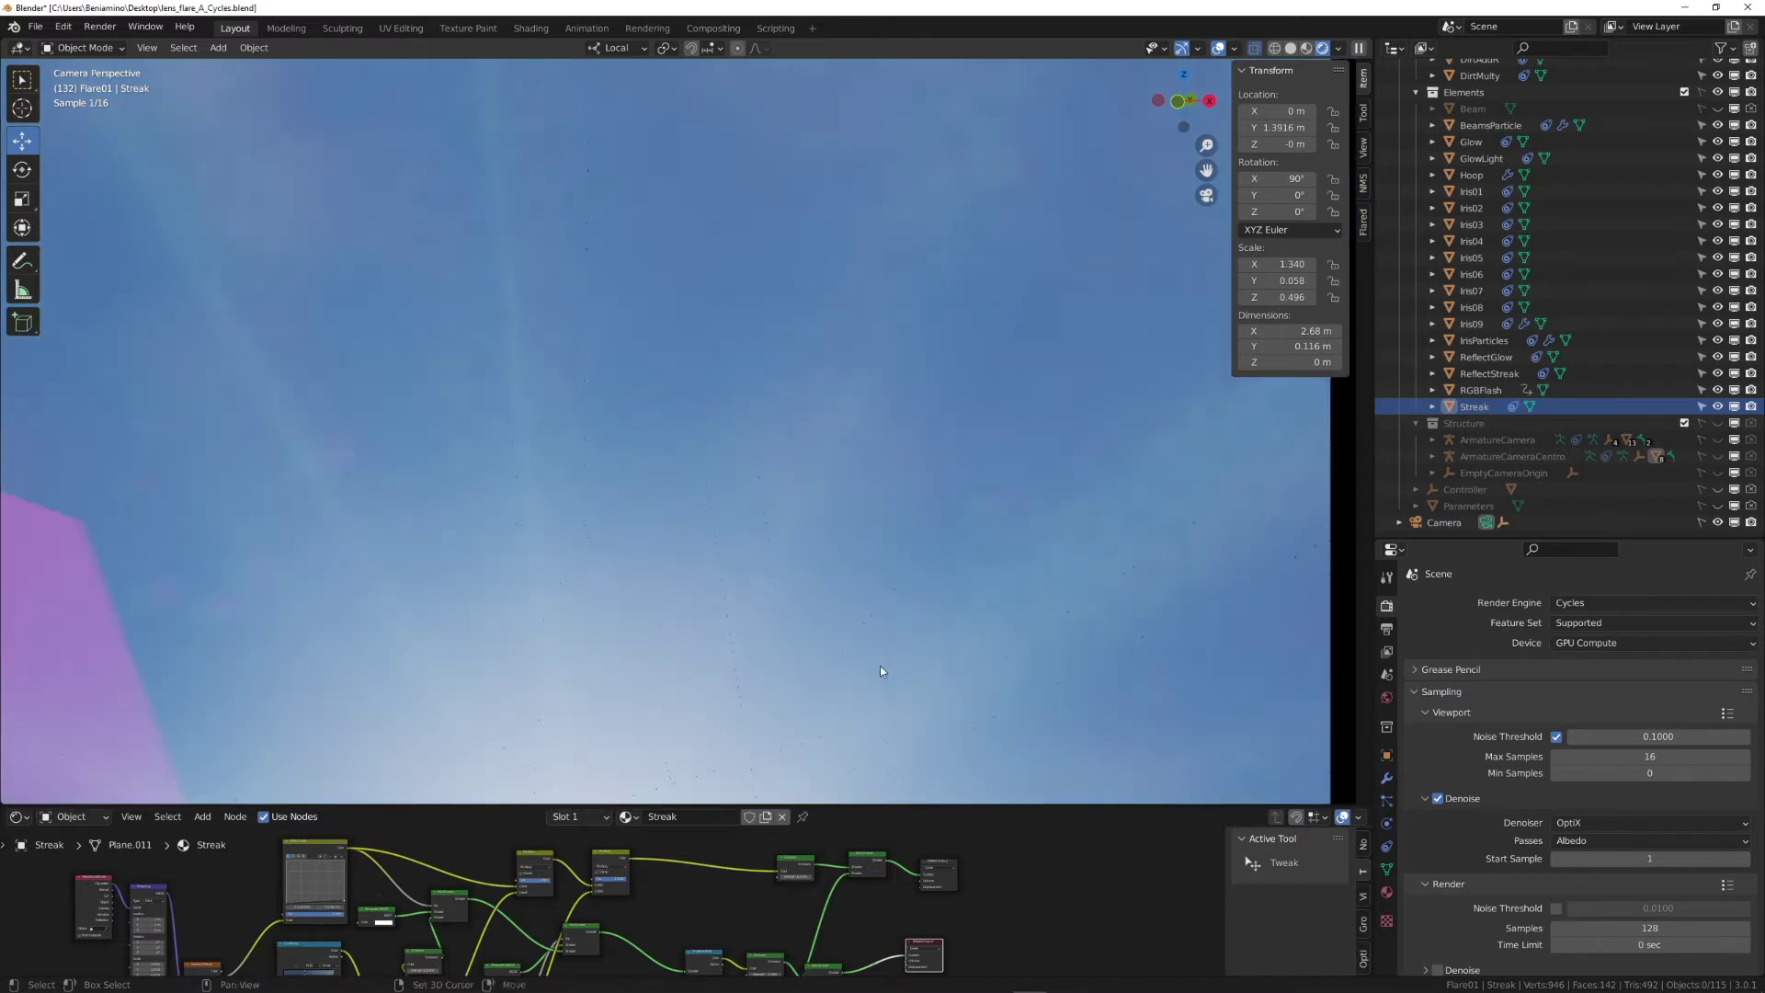
scroll(831, 488, down, 2)
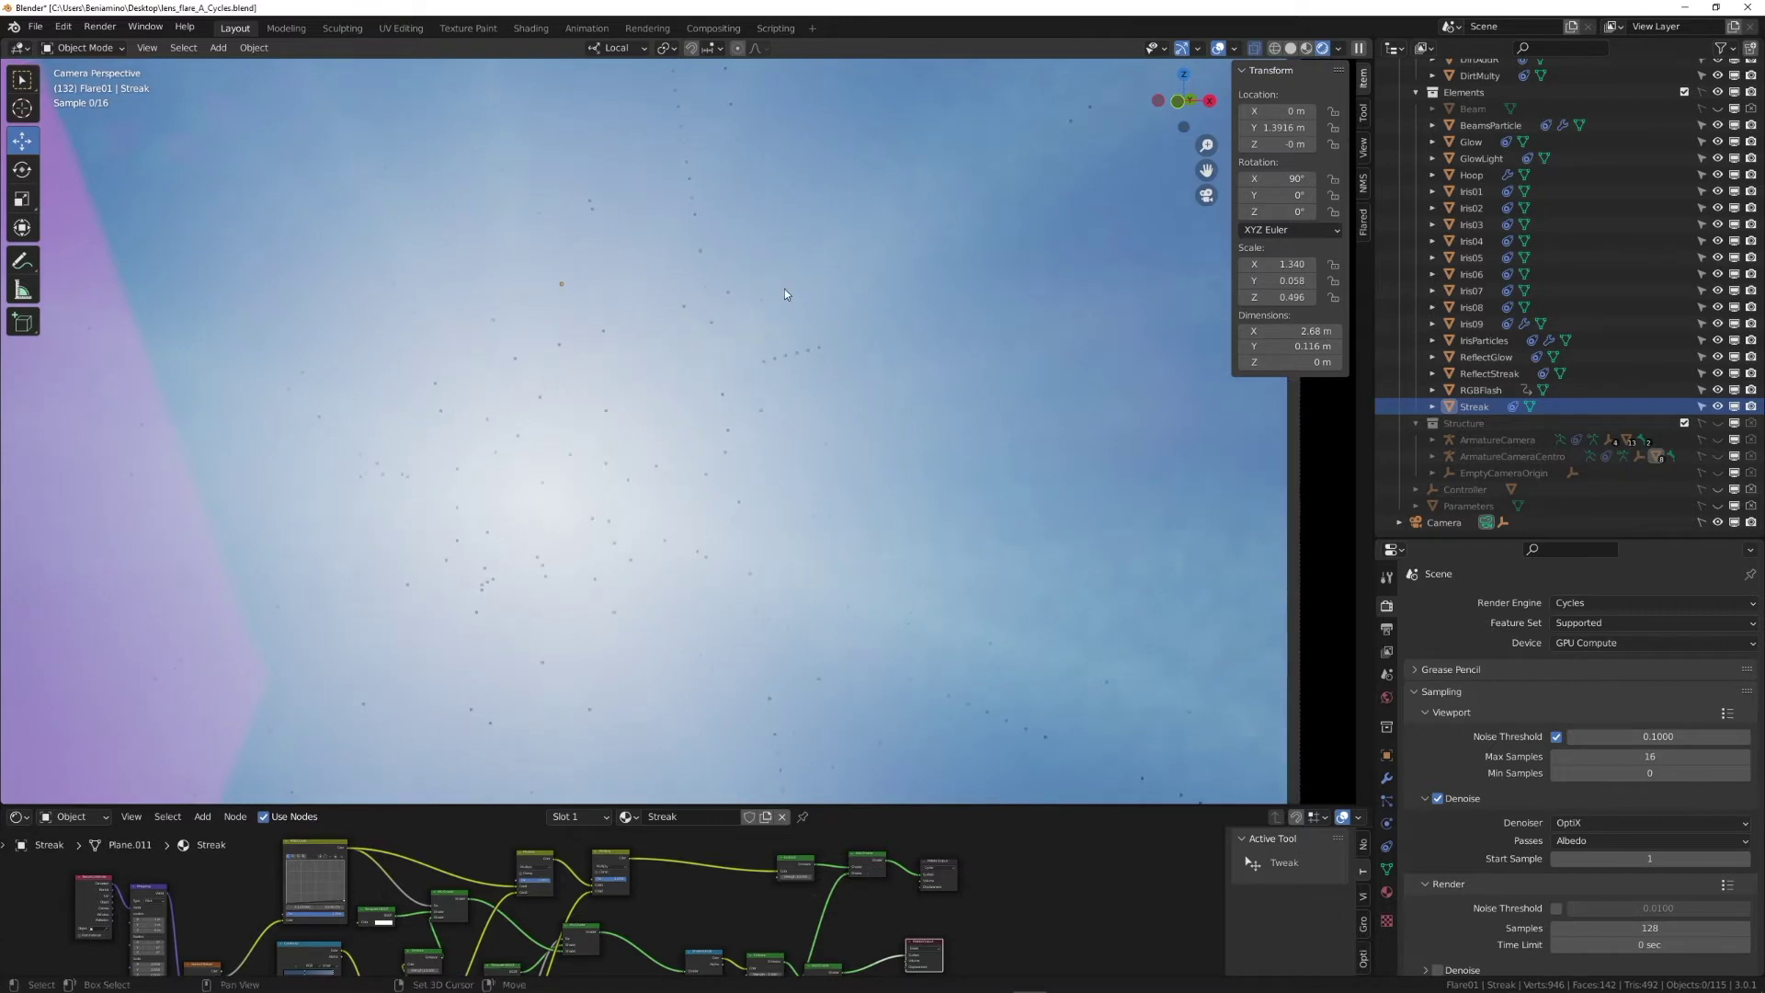
scroll(579, 373, up, 3)
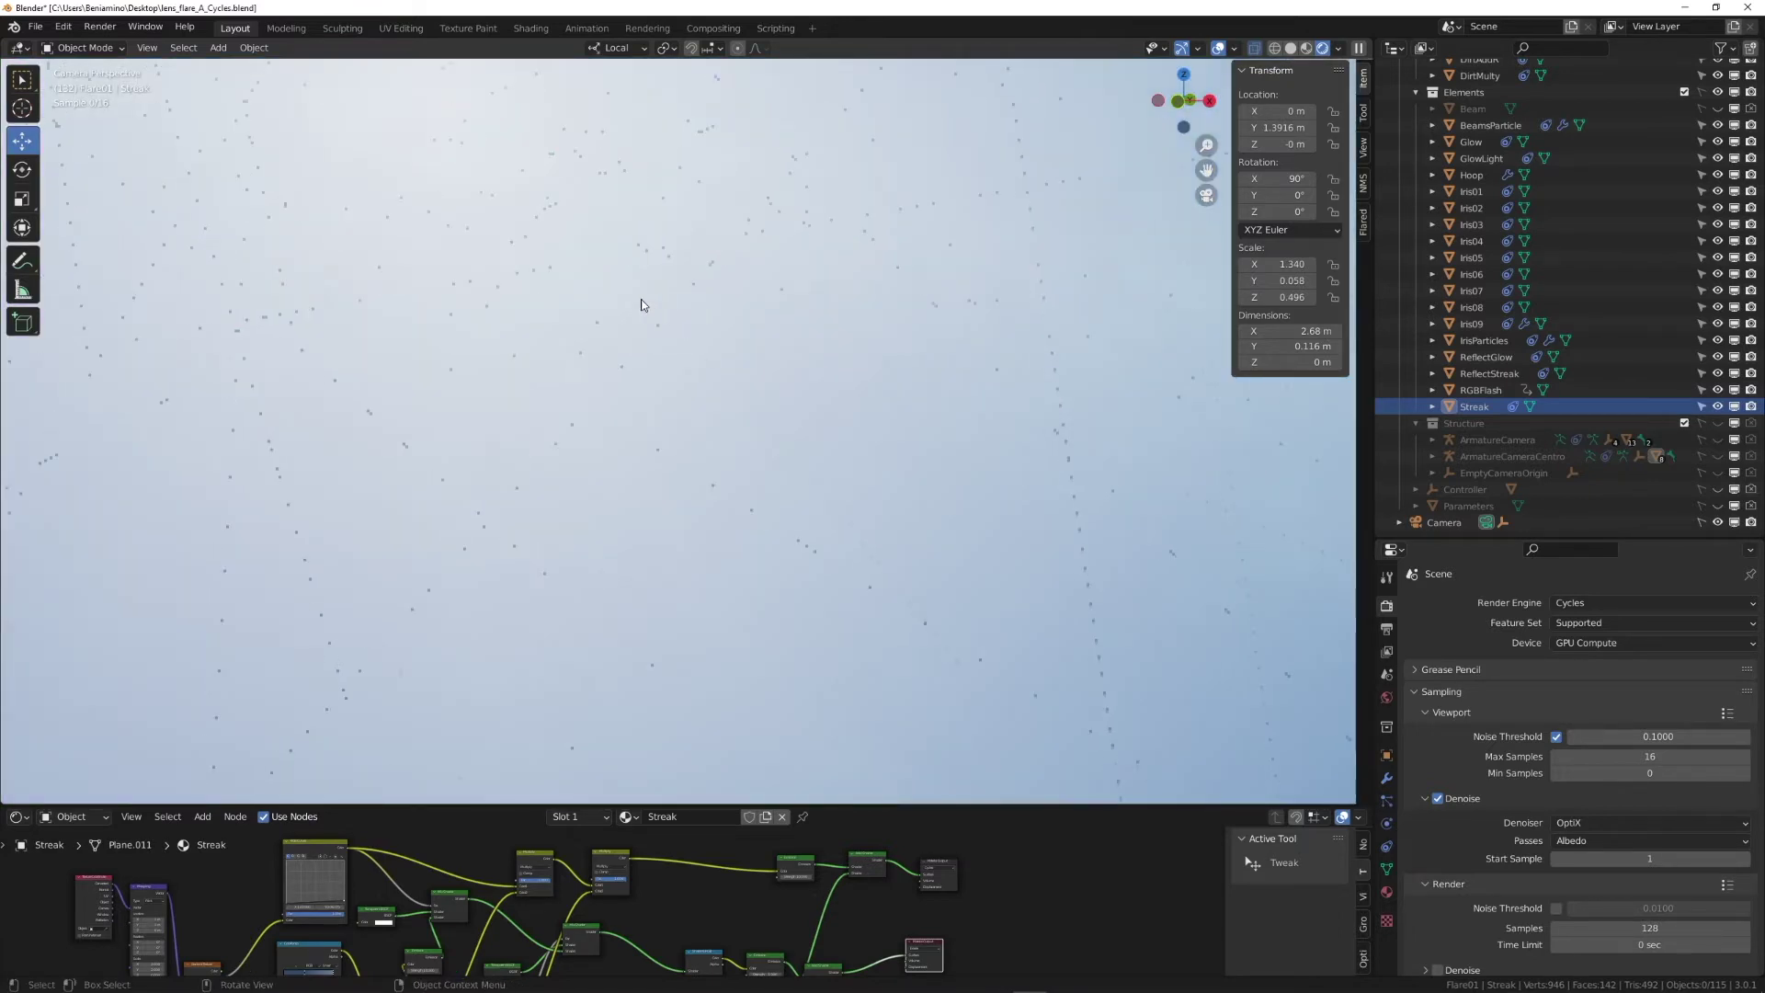
scroll(645, 305, up, 3)
shift+middle_drag(555, 224, 890, 498)
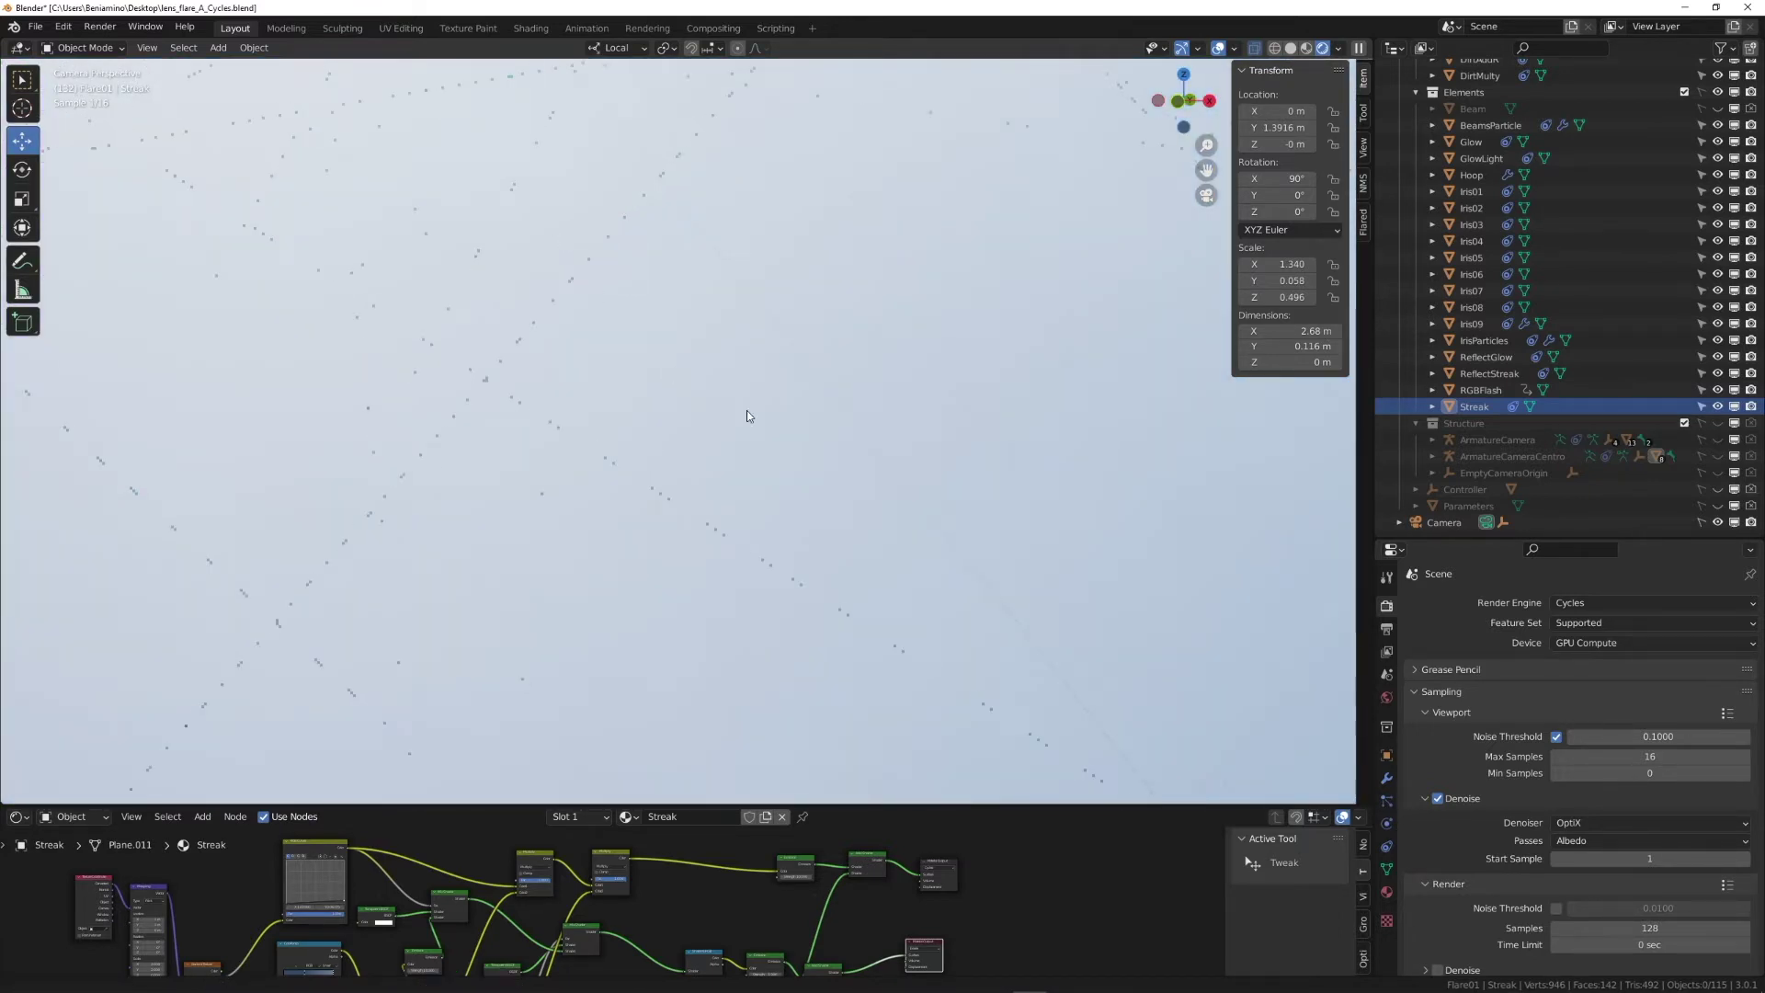
scroll(889, 498, up, 3)
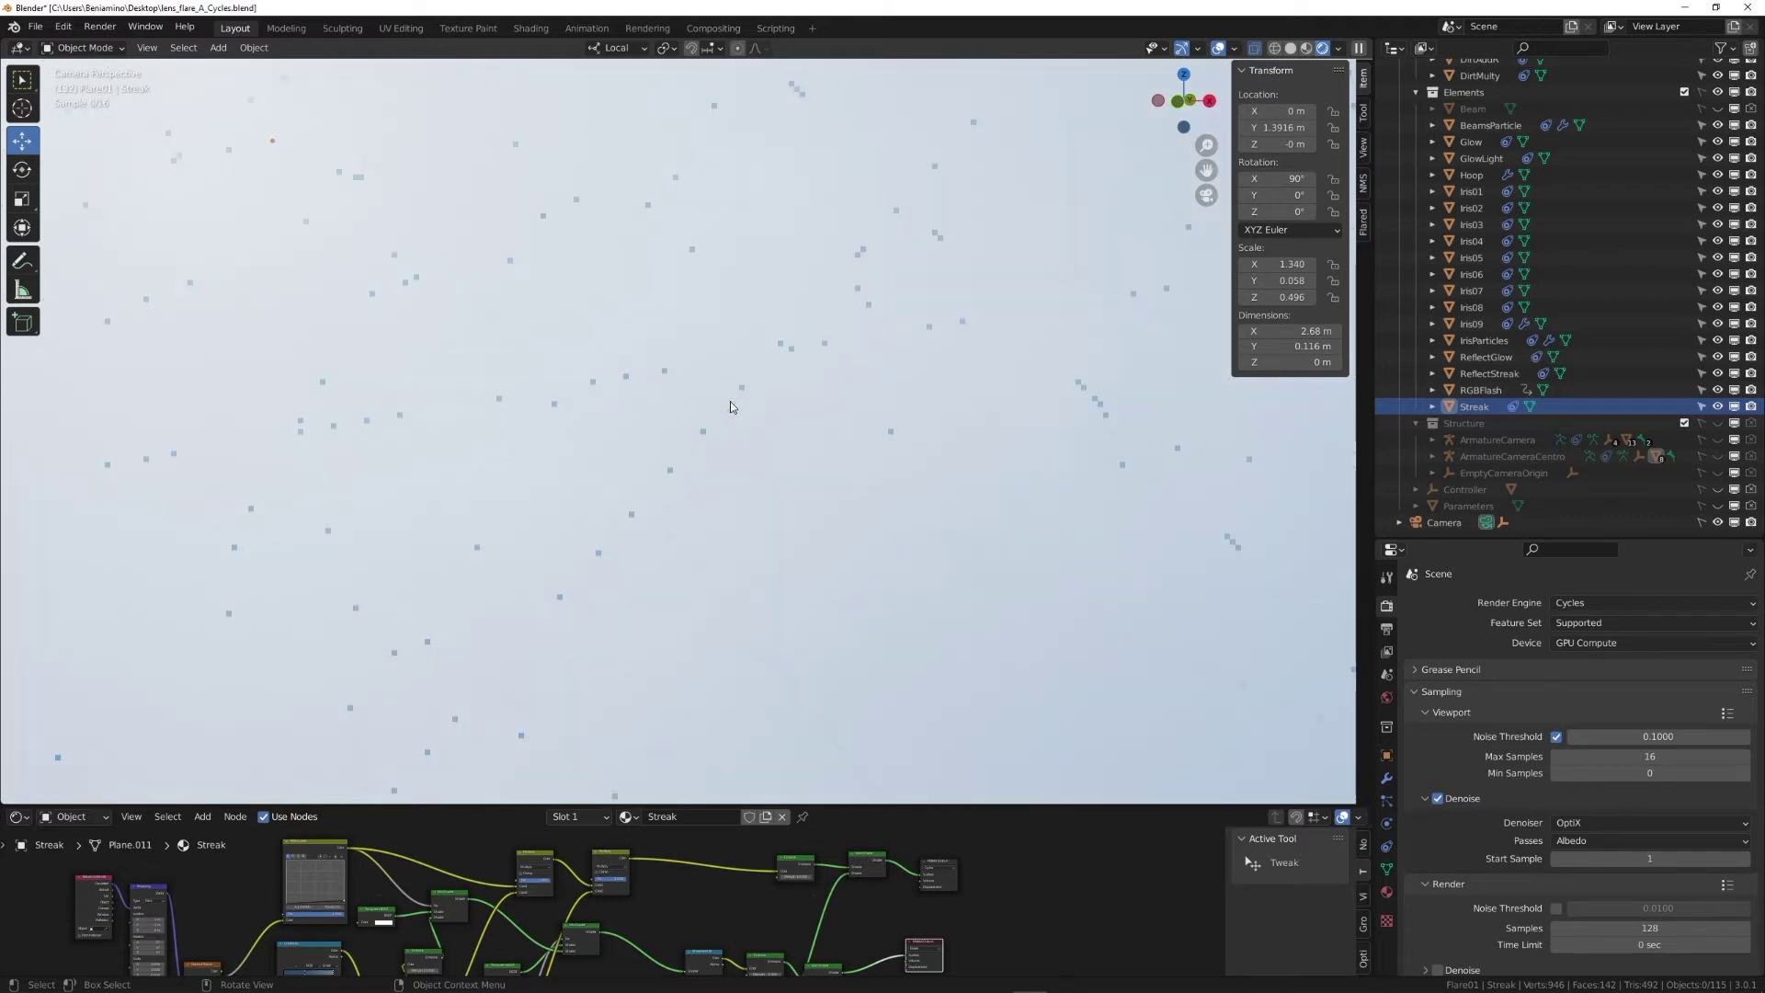
scroll(720, 401, down, 5)
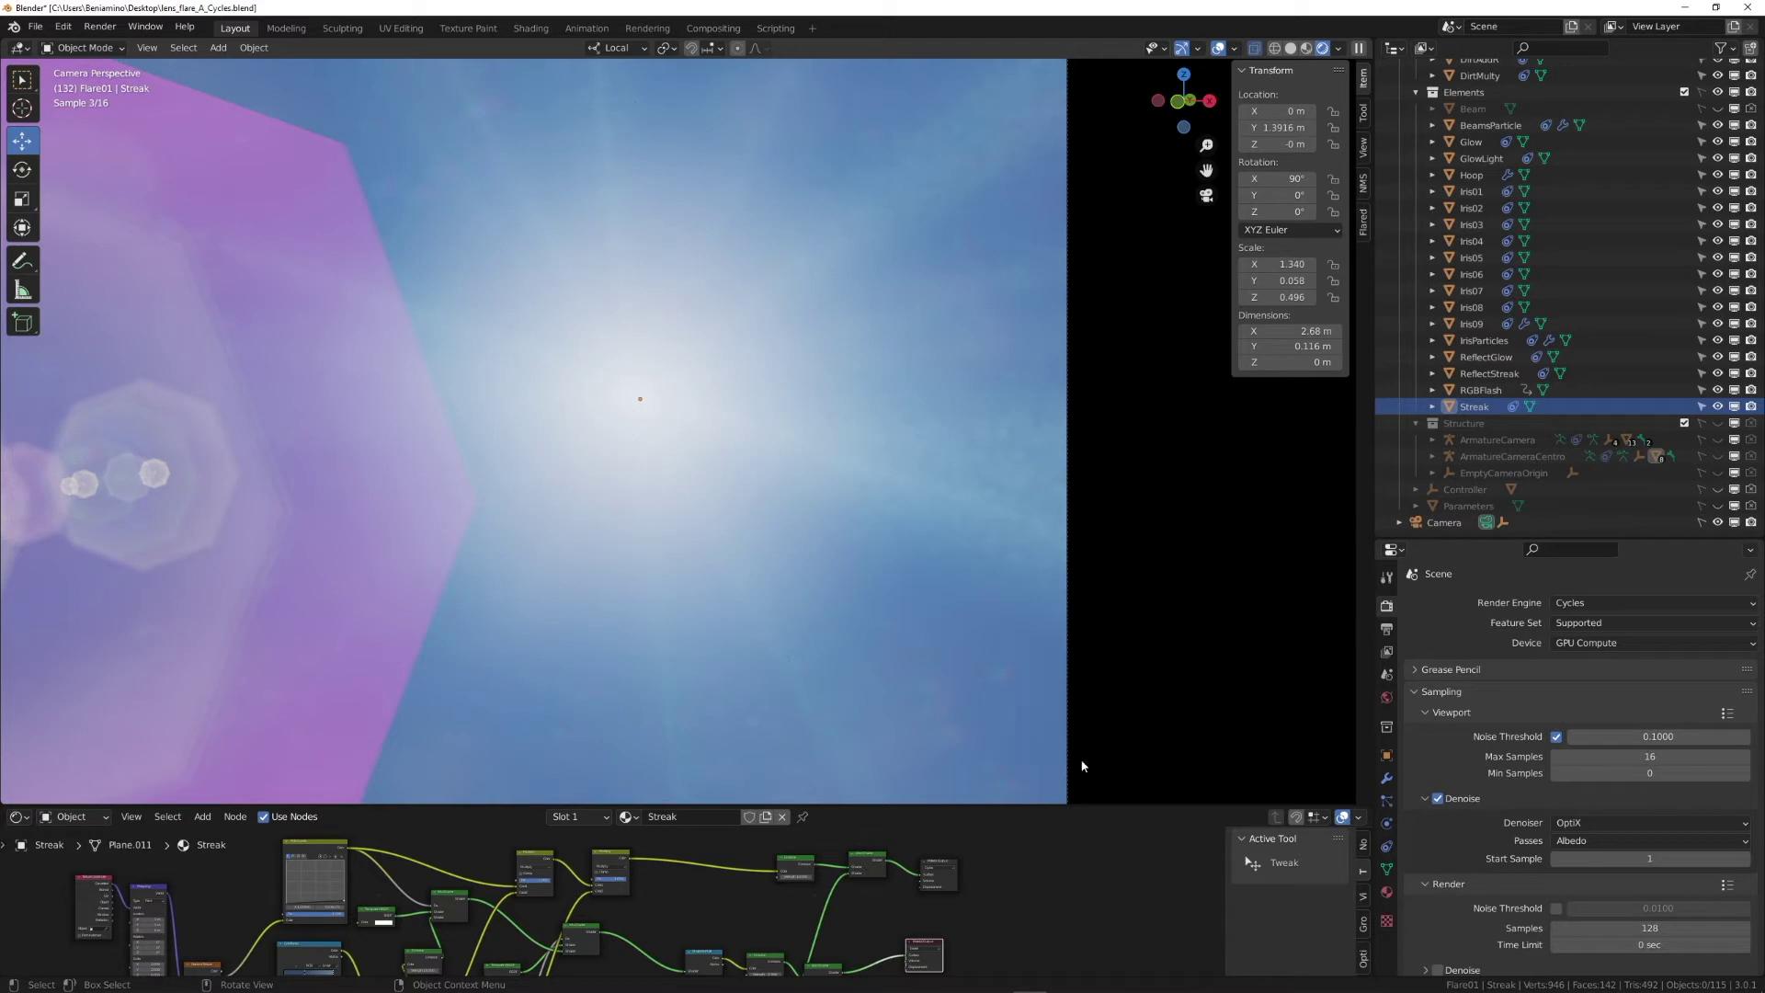
Step: Switch to the Blender 3.1 beta window and examine the rendered iris elements and the whole lens flare
mouse_move(1197, 989)
click(1139, 983)
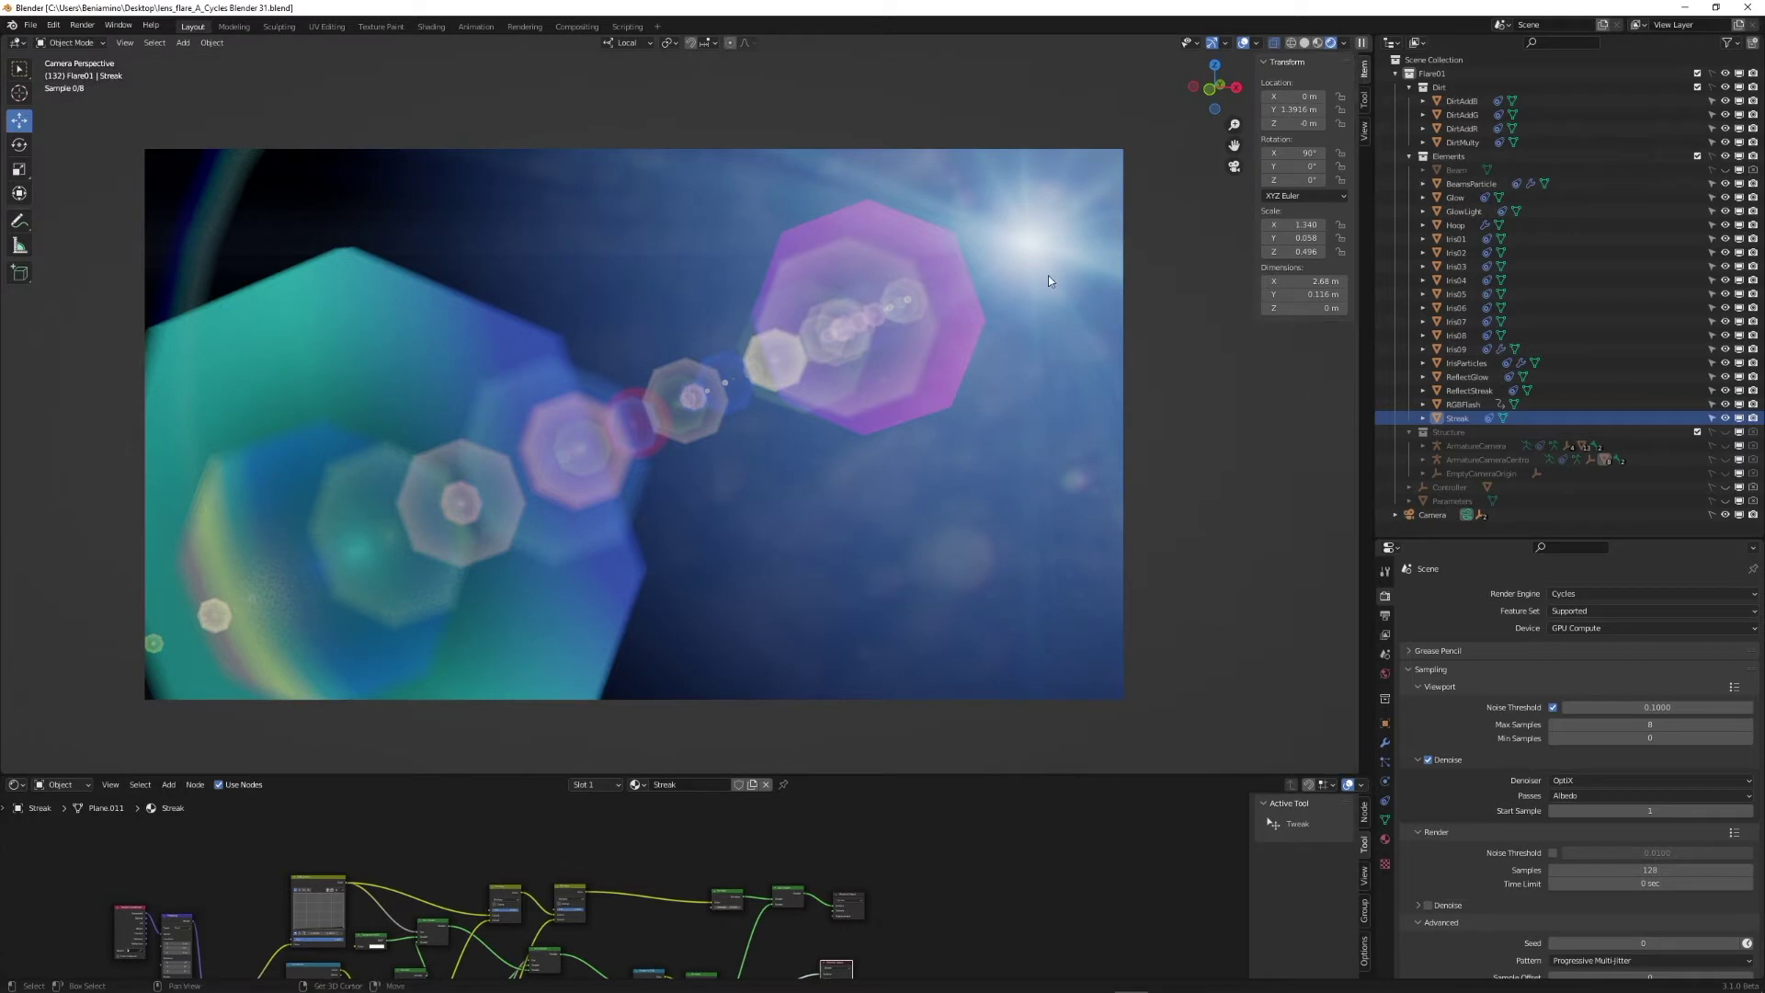
scroll(1034, 364, up, 1)
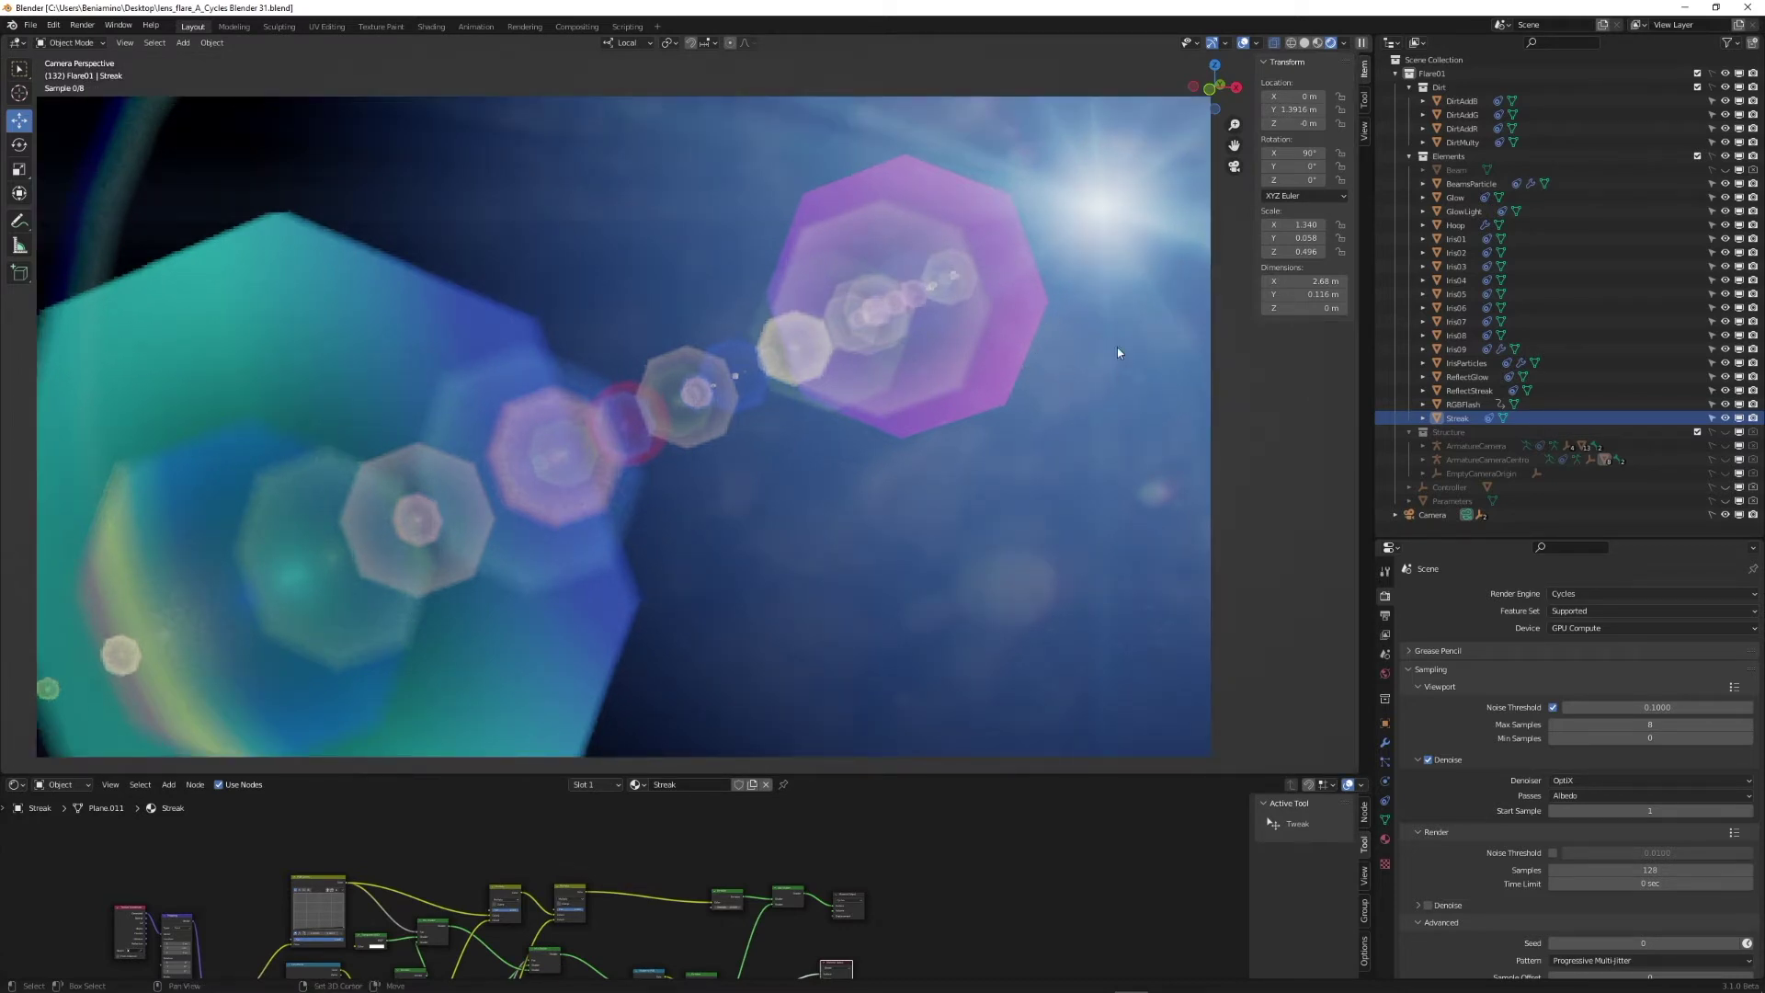
scroll(940, 426, up, 2)
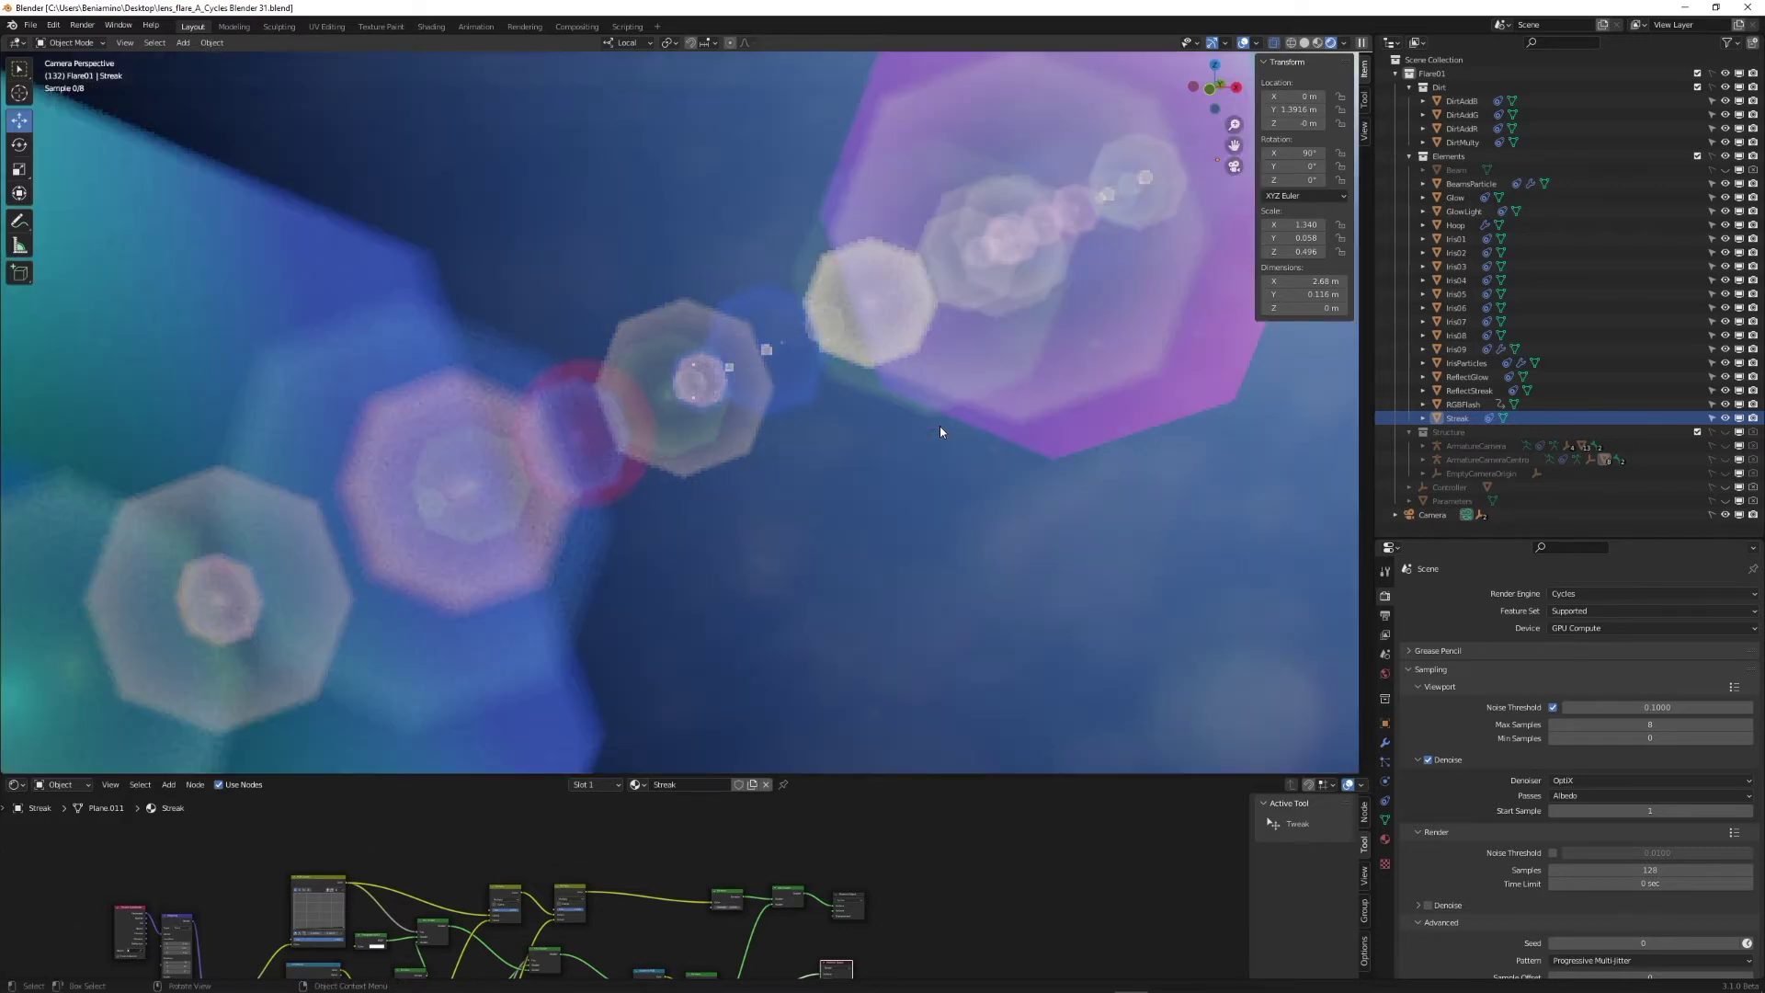
scroll(939, 427, up, 1)
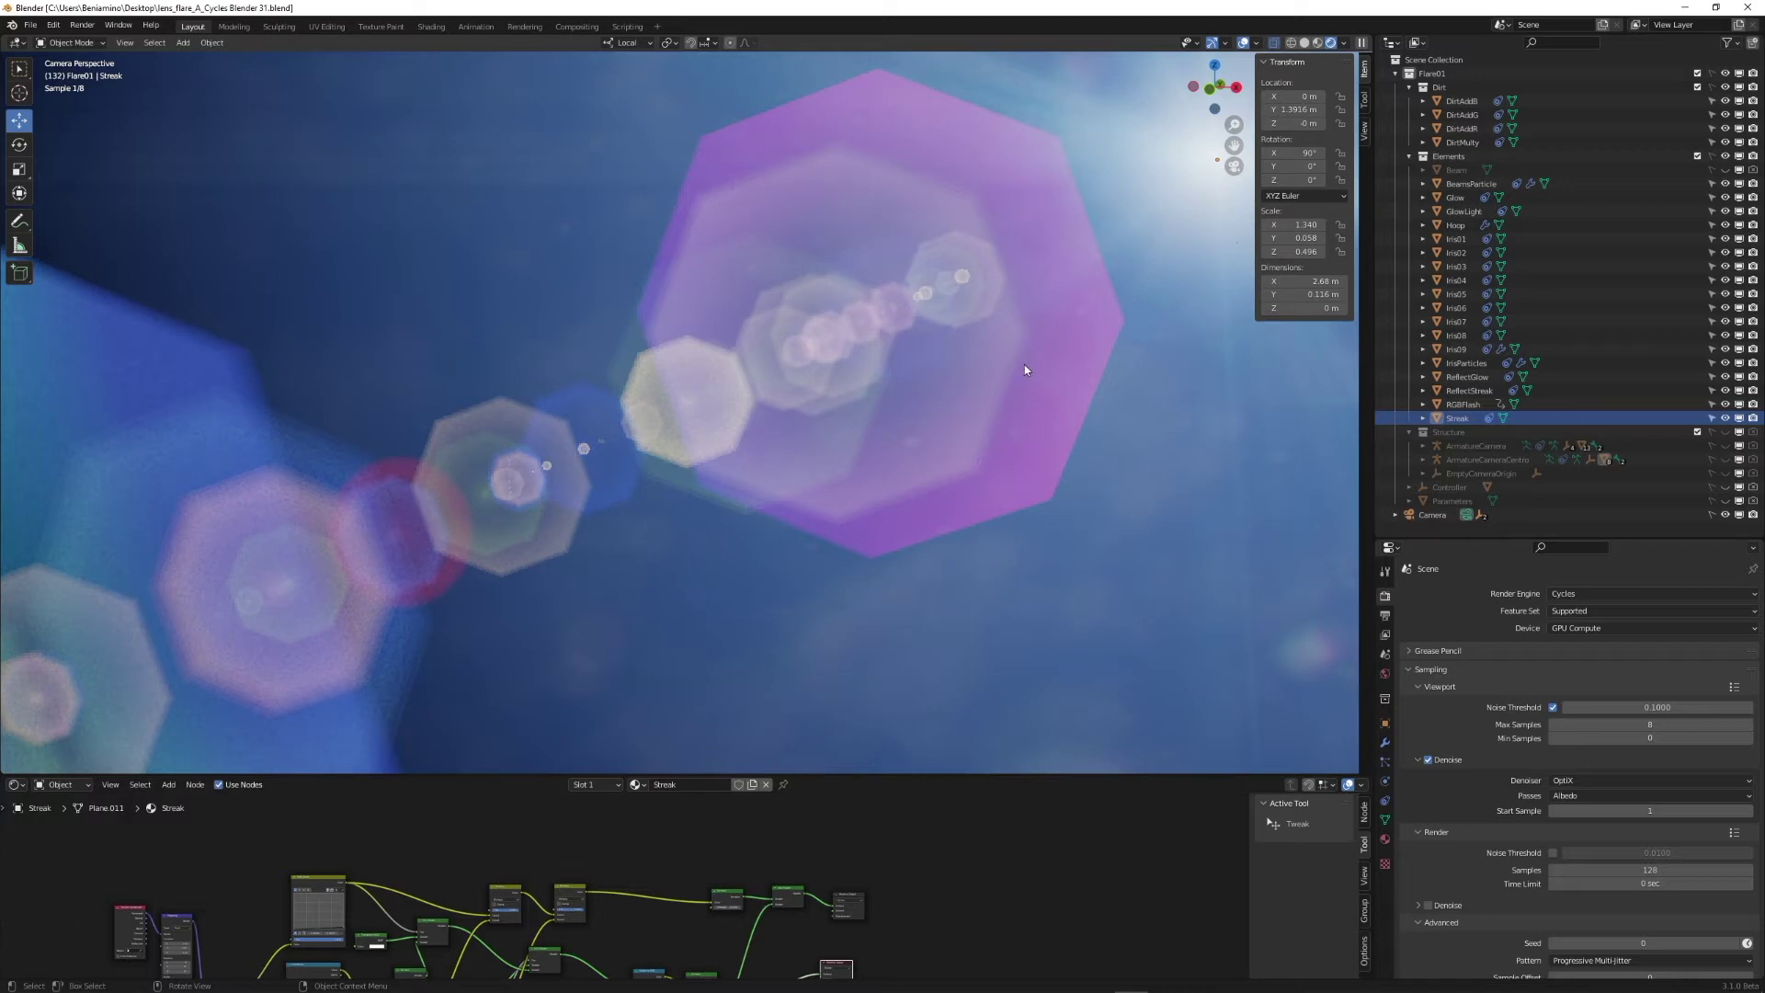
scroll(1010, 366, down, 3)
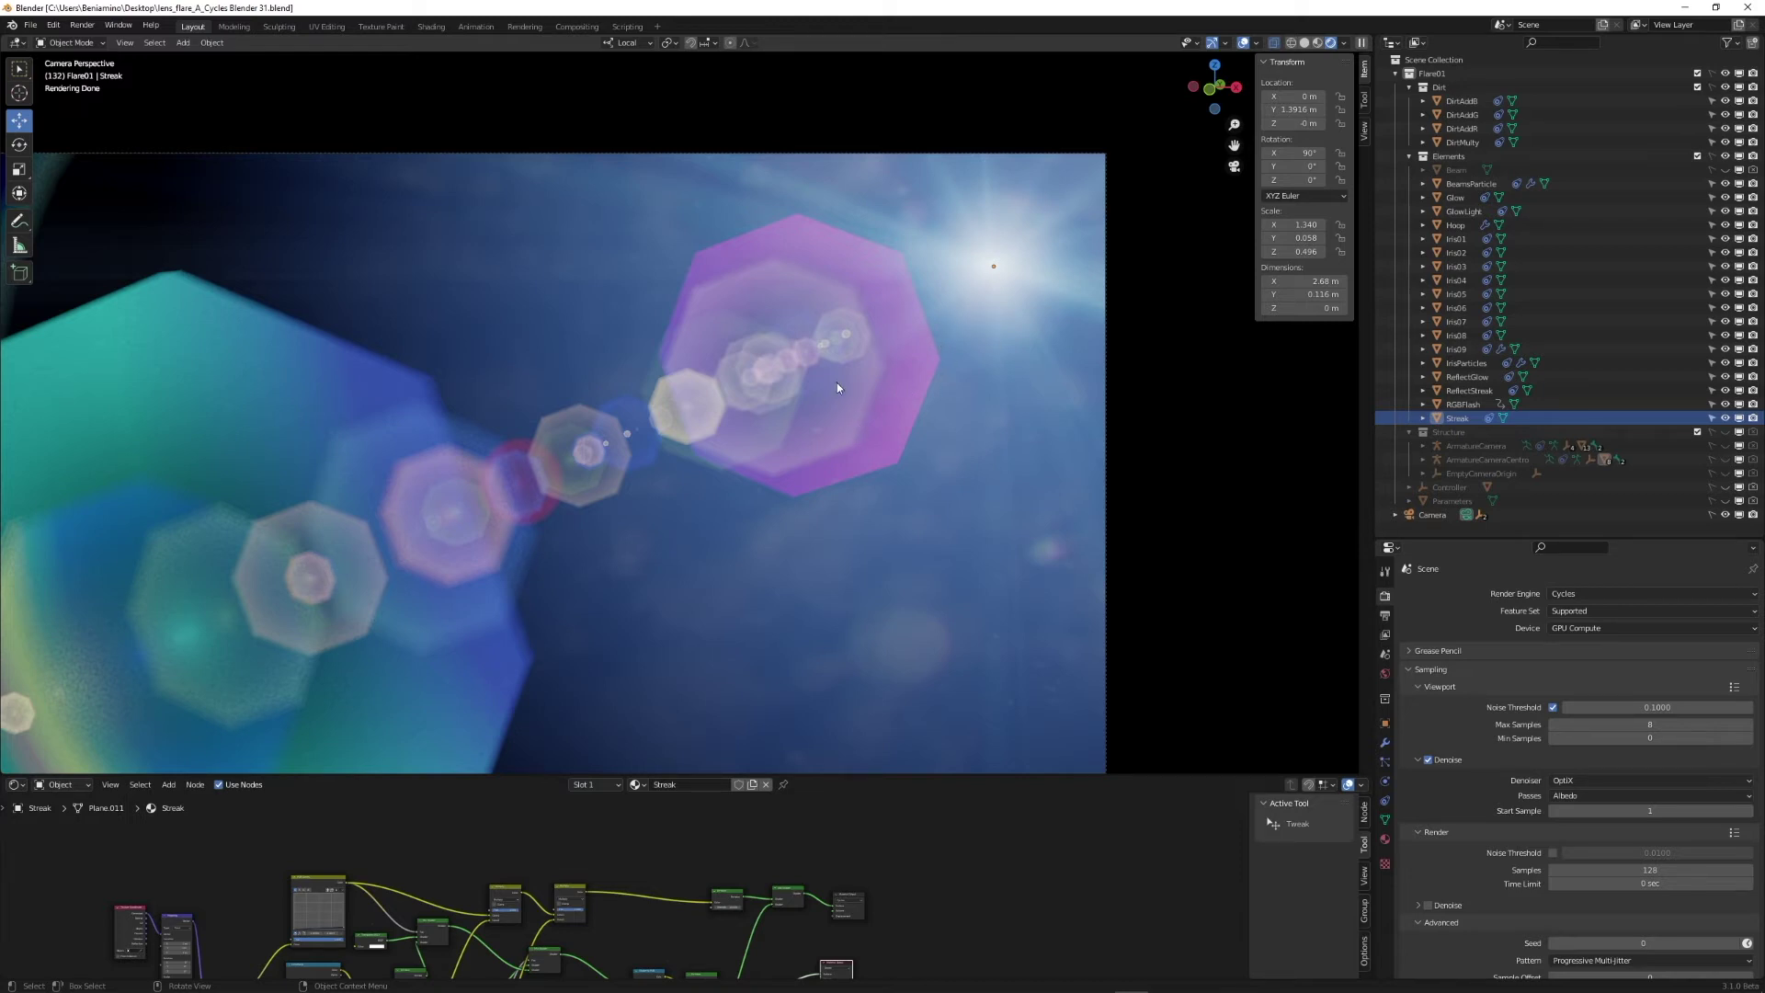
scroll(960, 400, down, 1)
shift+middle_drag(802, 419, 912, 395)
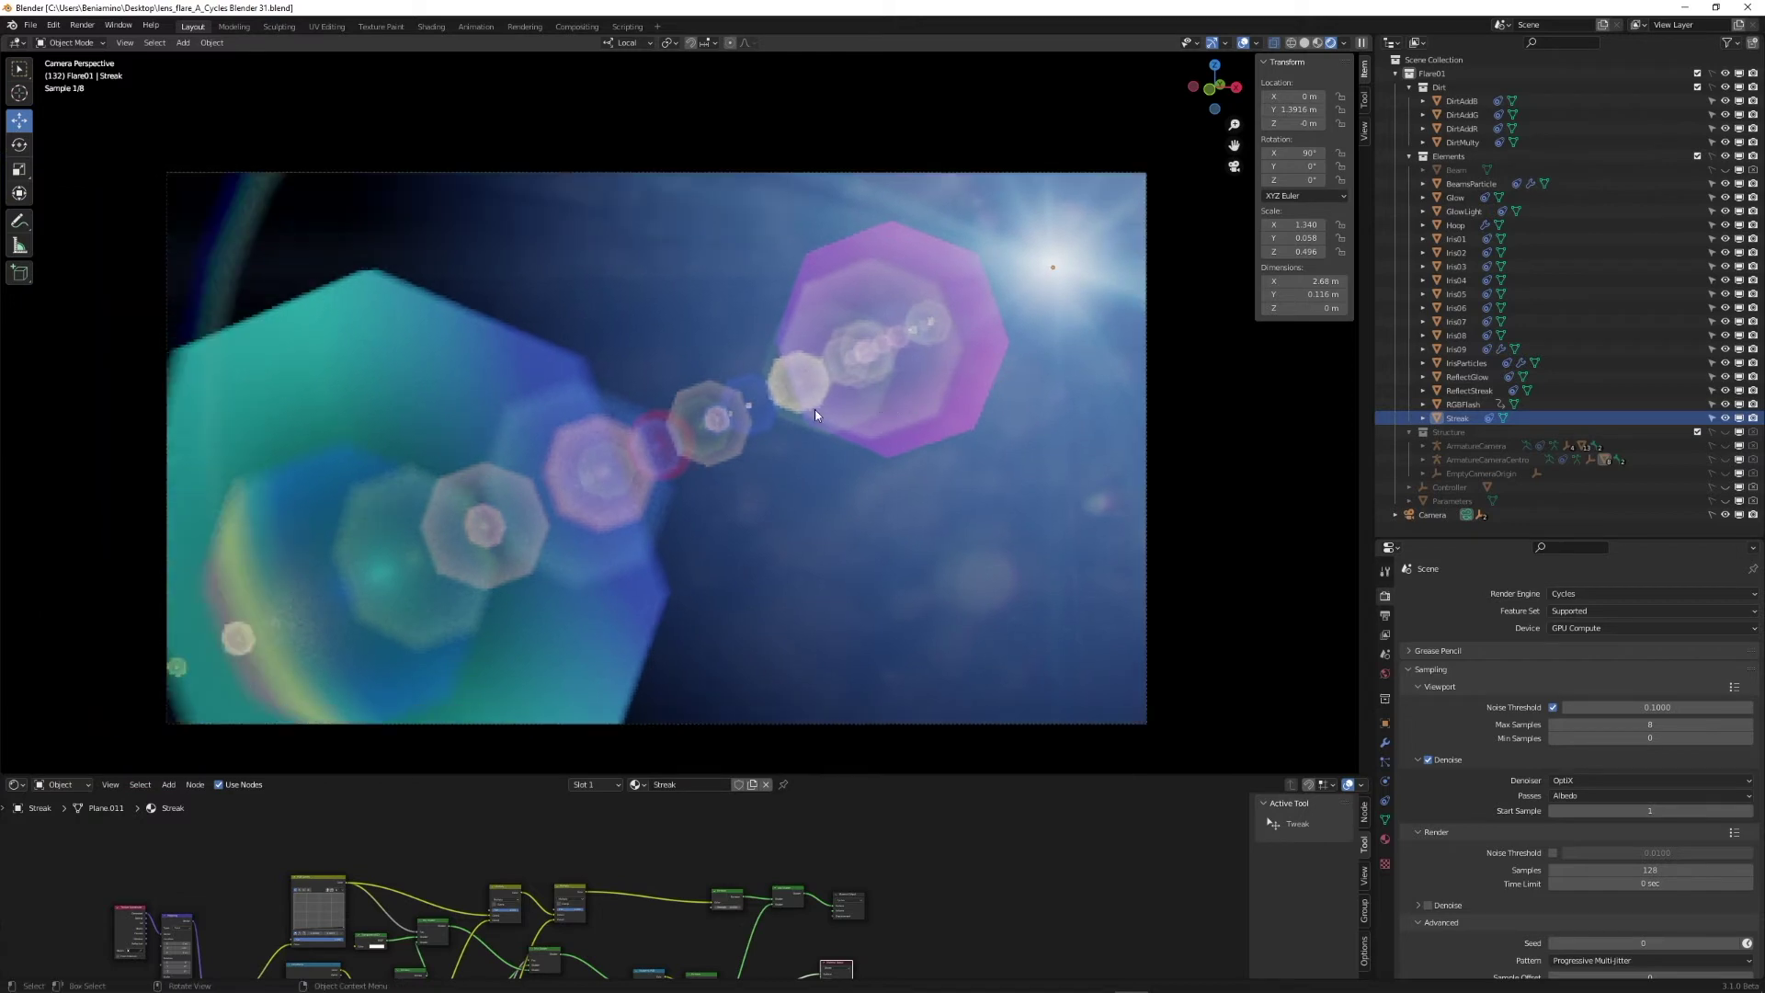
Step: Re-aim the camera with walk navigation to bring the light source near mid-height, and inspect the glow above it for artifacts
key(shift+grave)
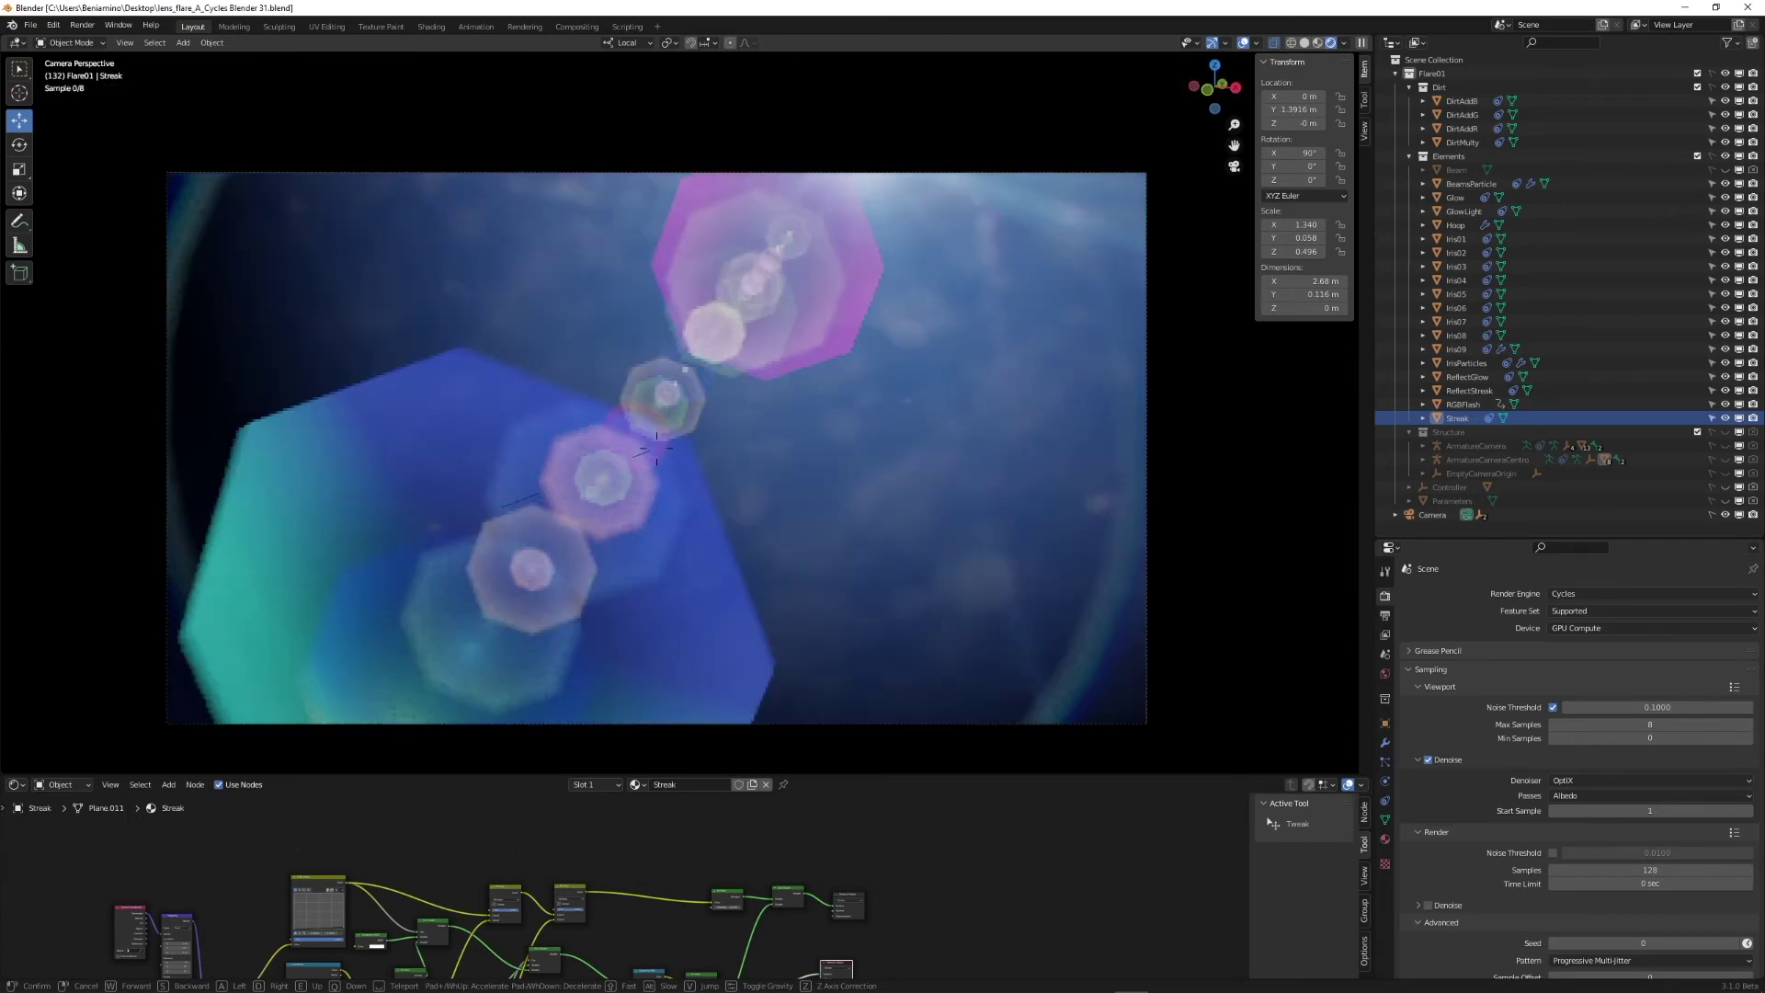
click(687, 411)
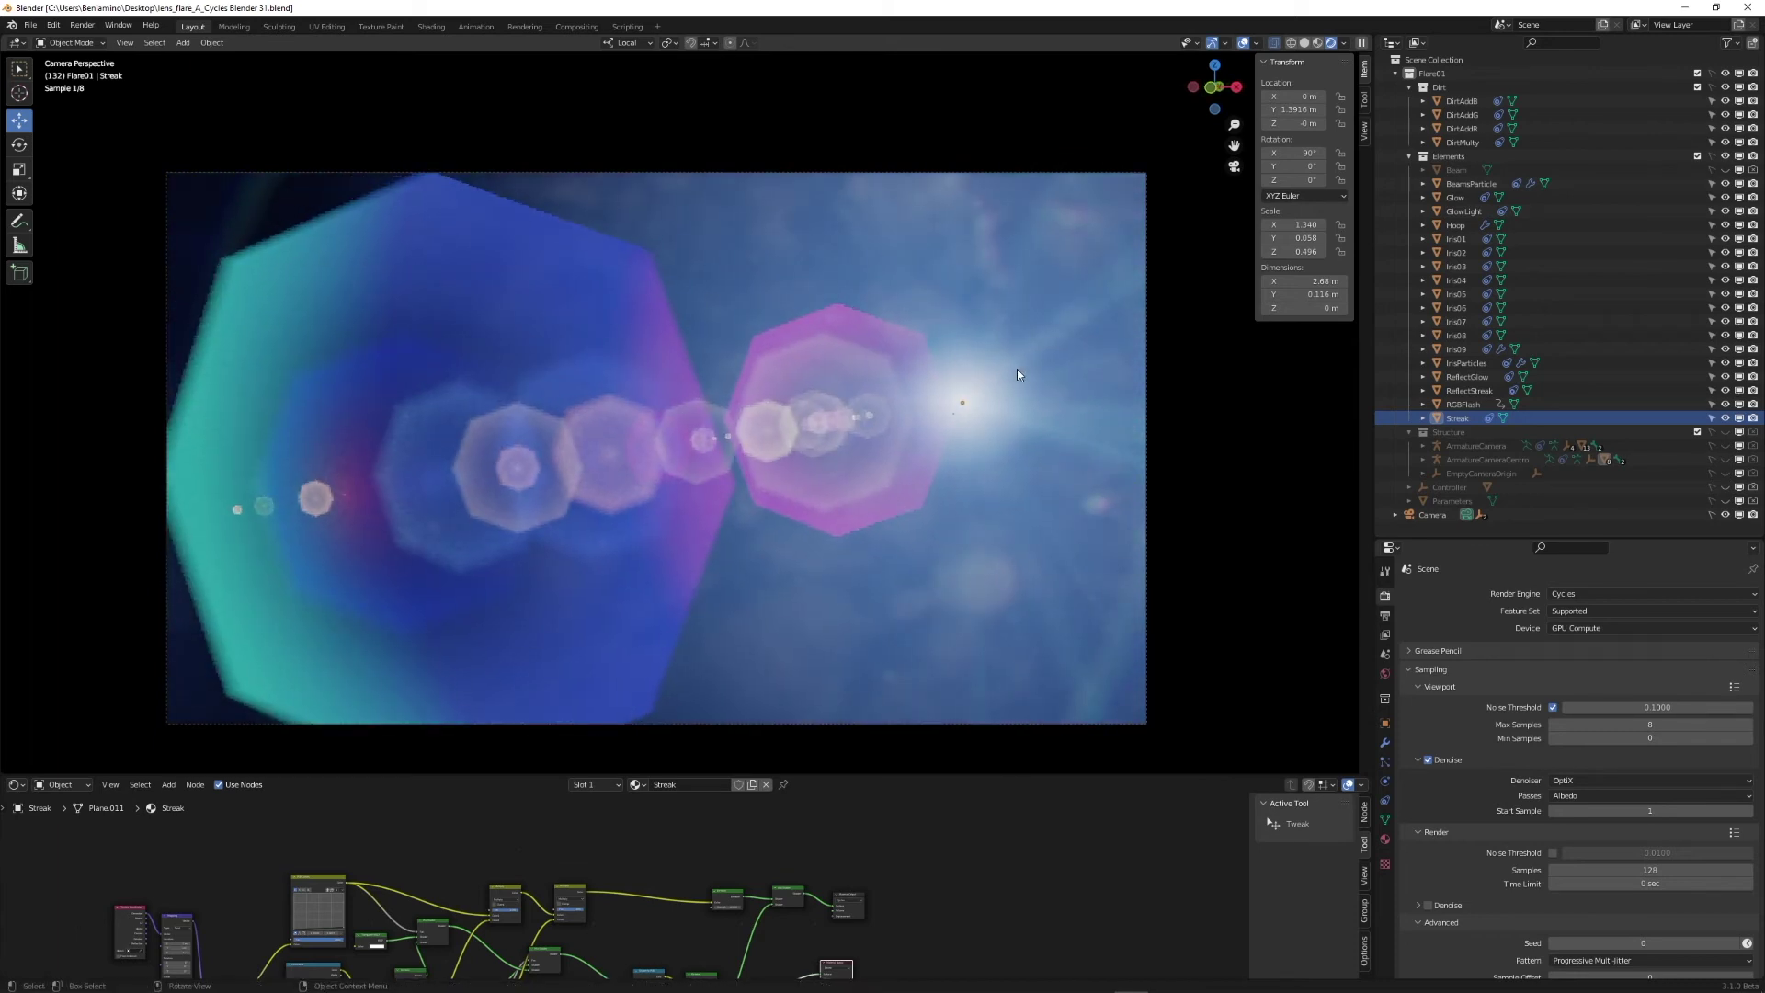
scroll(1017, 401, up, 6)
shift+middle_drag(1024, 364, 191, 387)
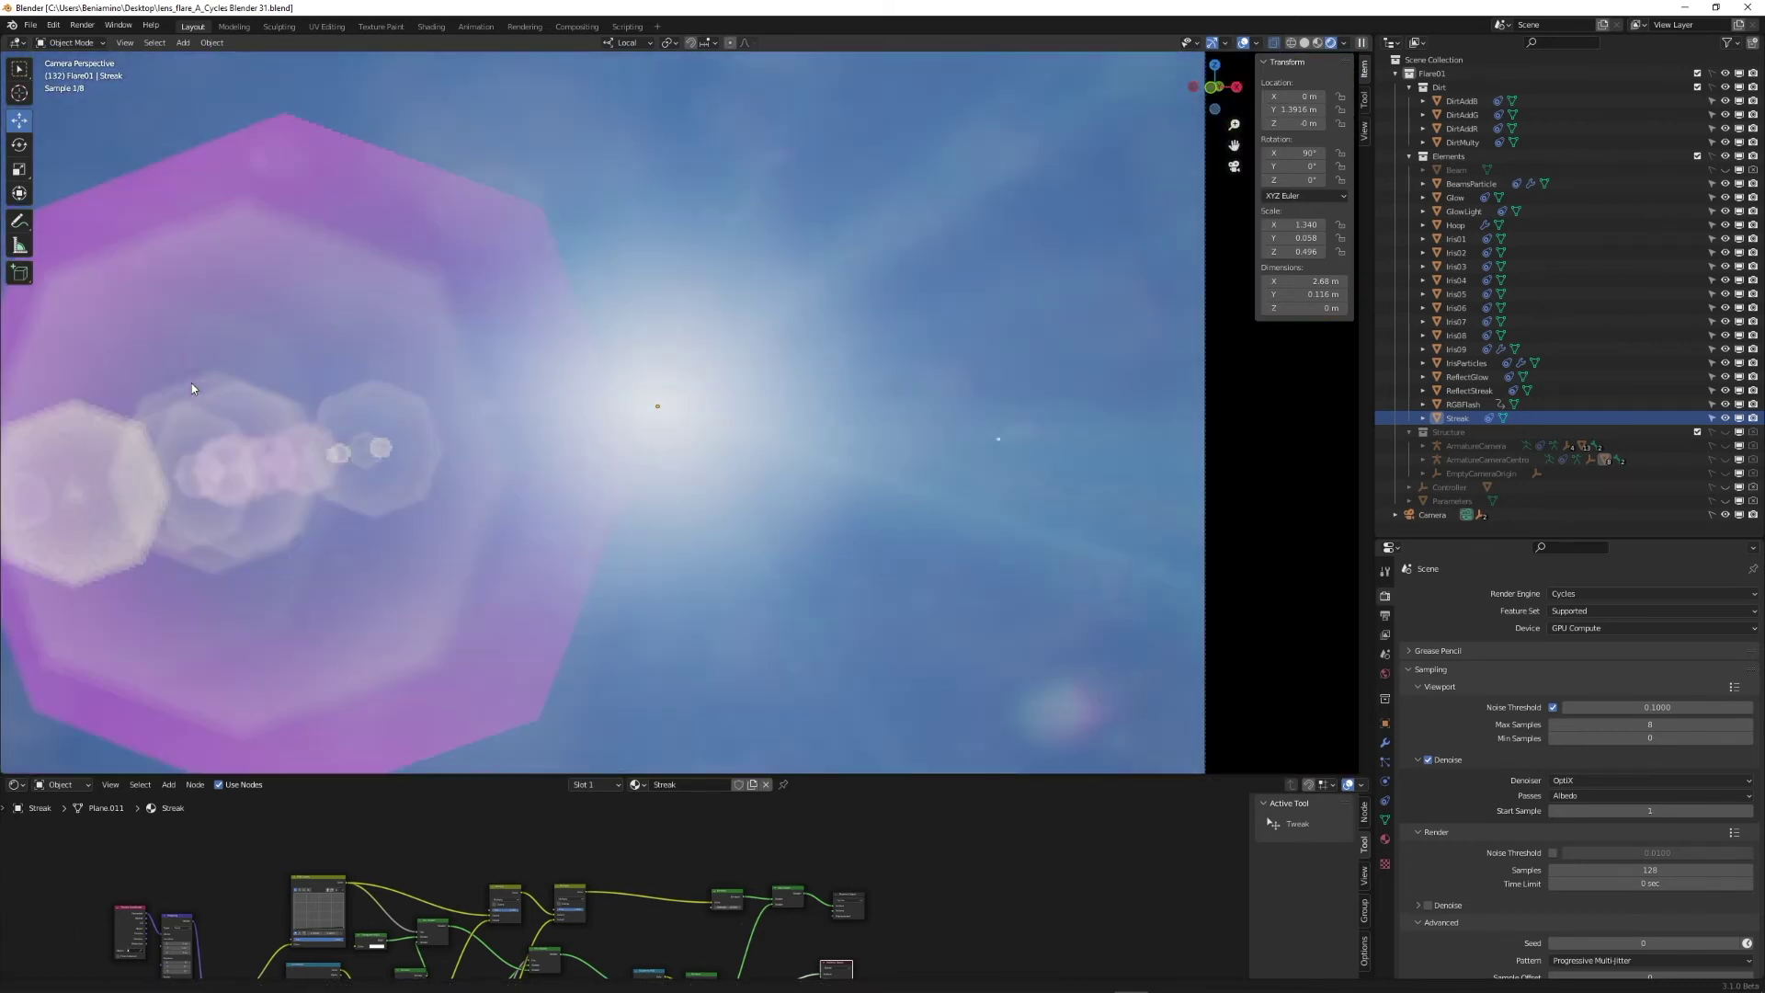
scroll(828, 388, up, 5)
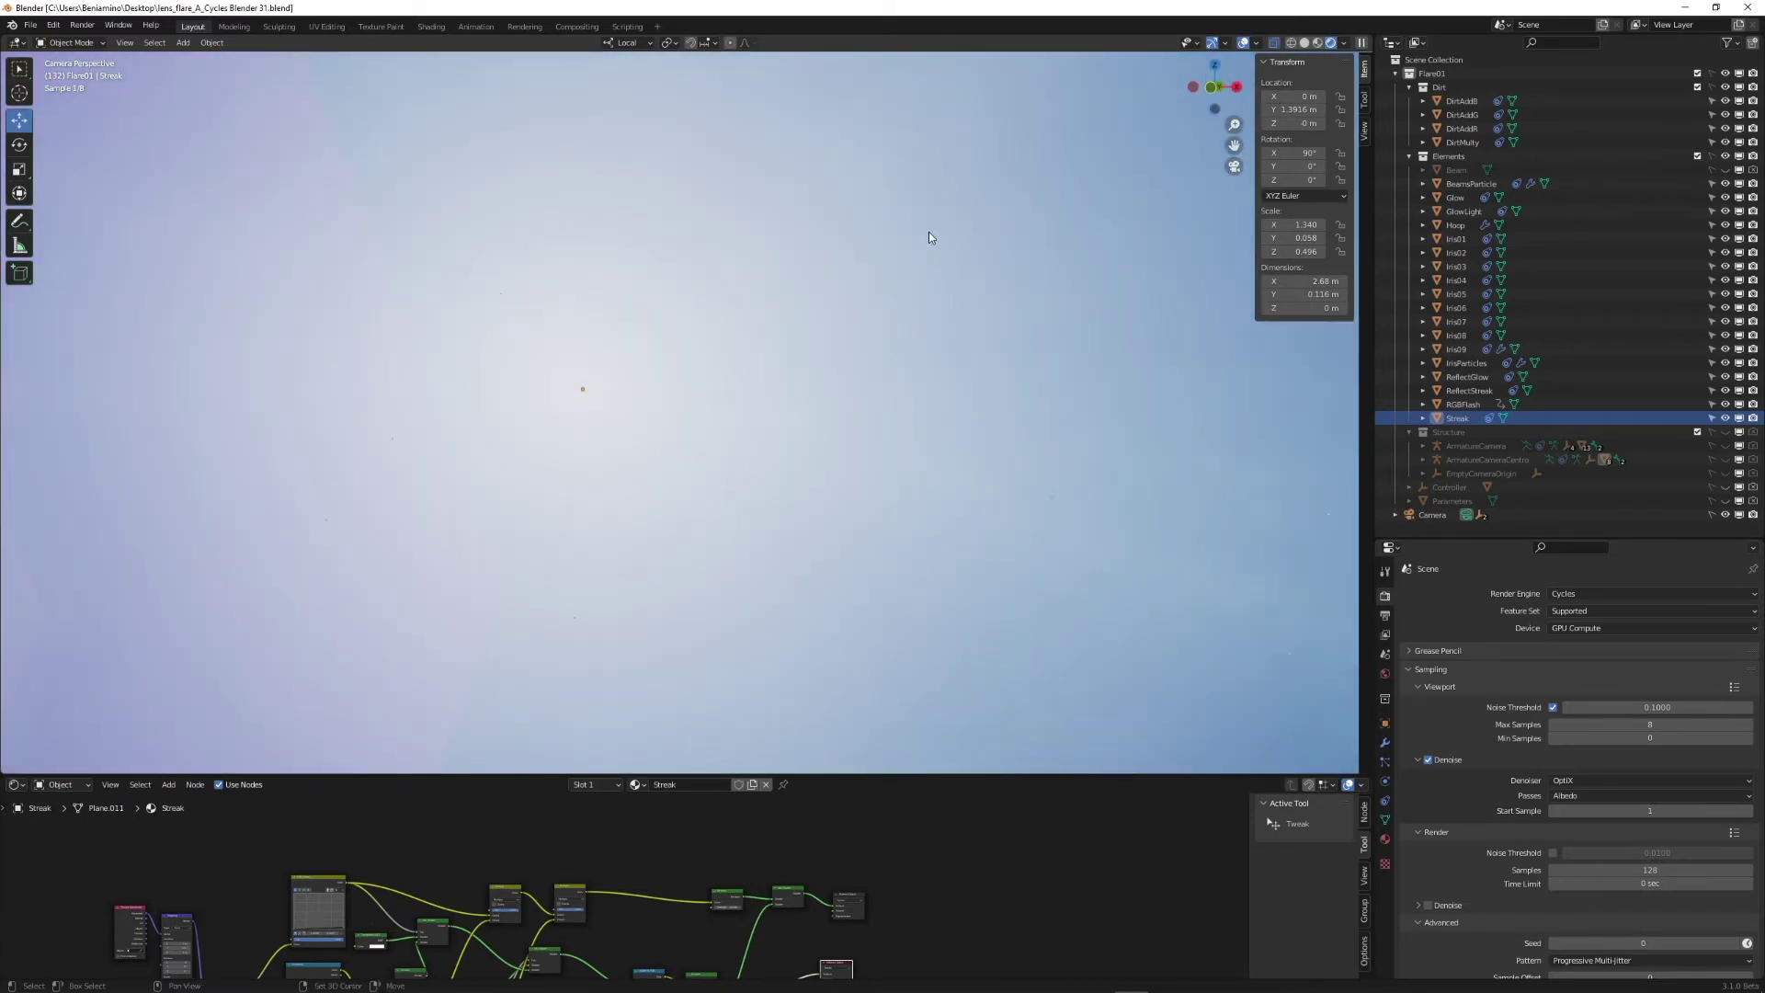
shift+middle_drag(907, 223, 763, 622)
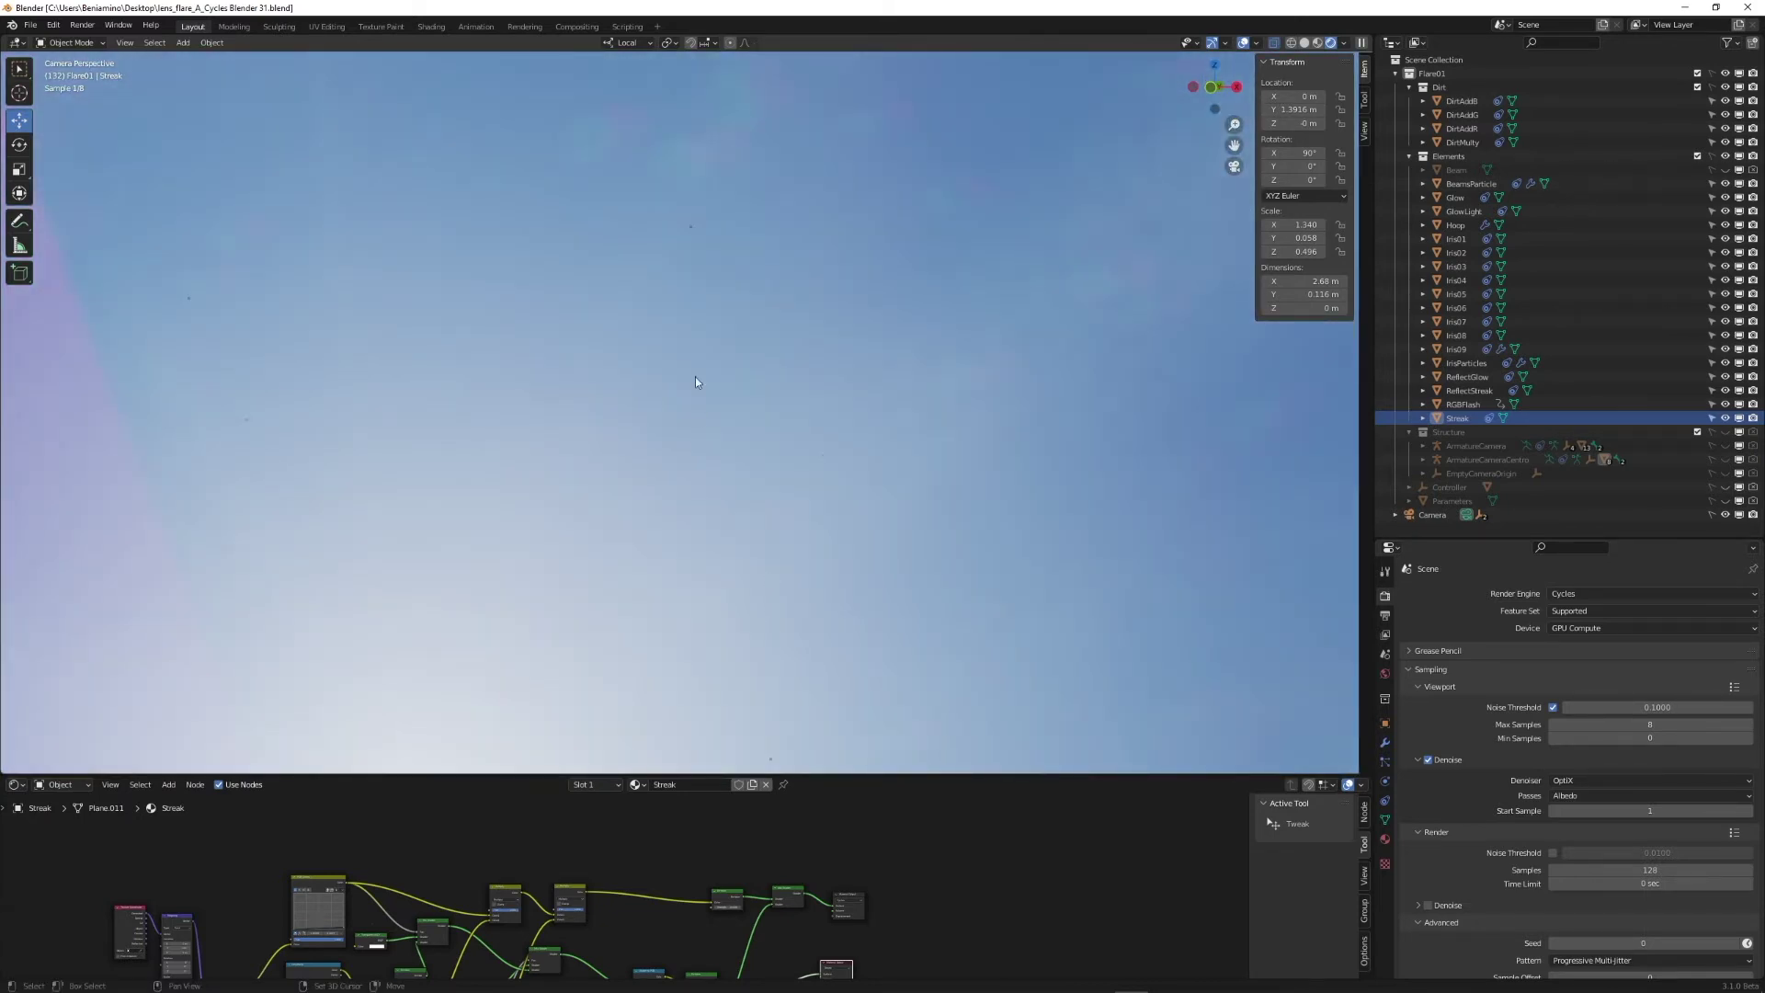
shift+middle_drag(695, 377, 662, 537)
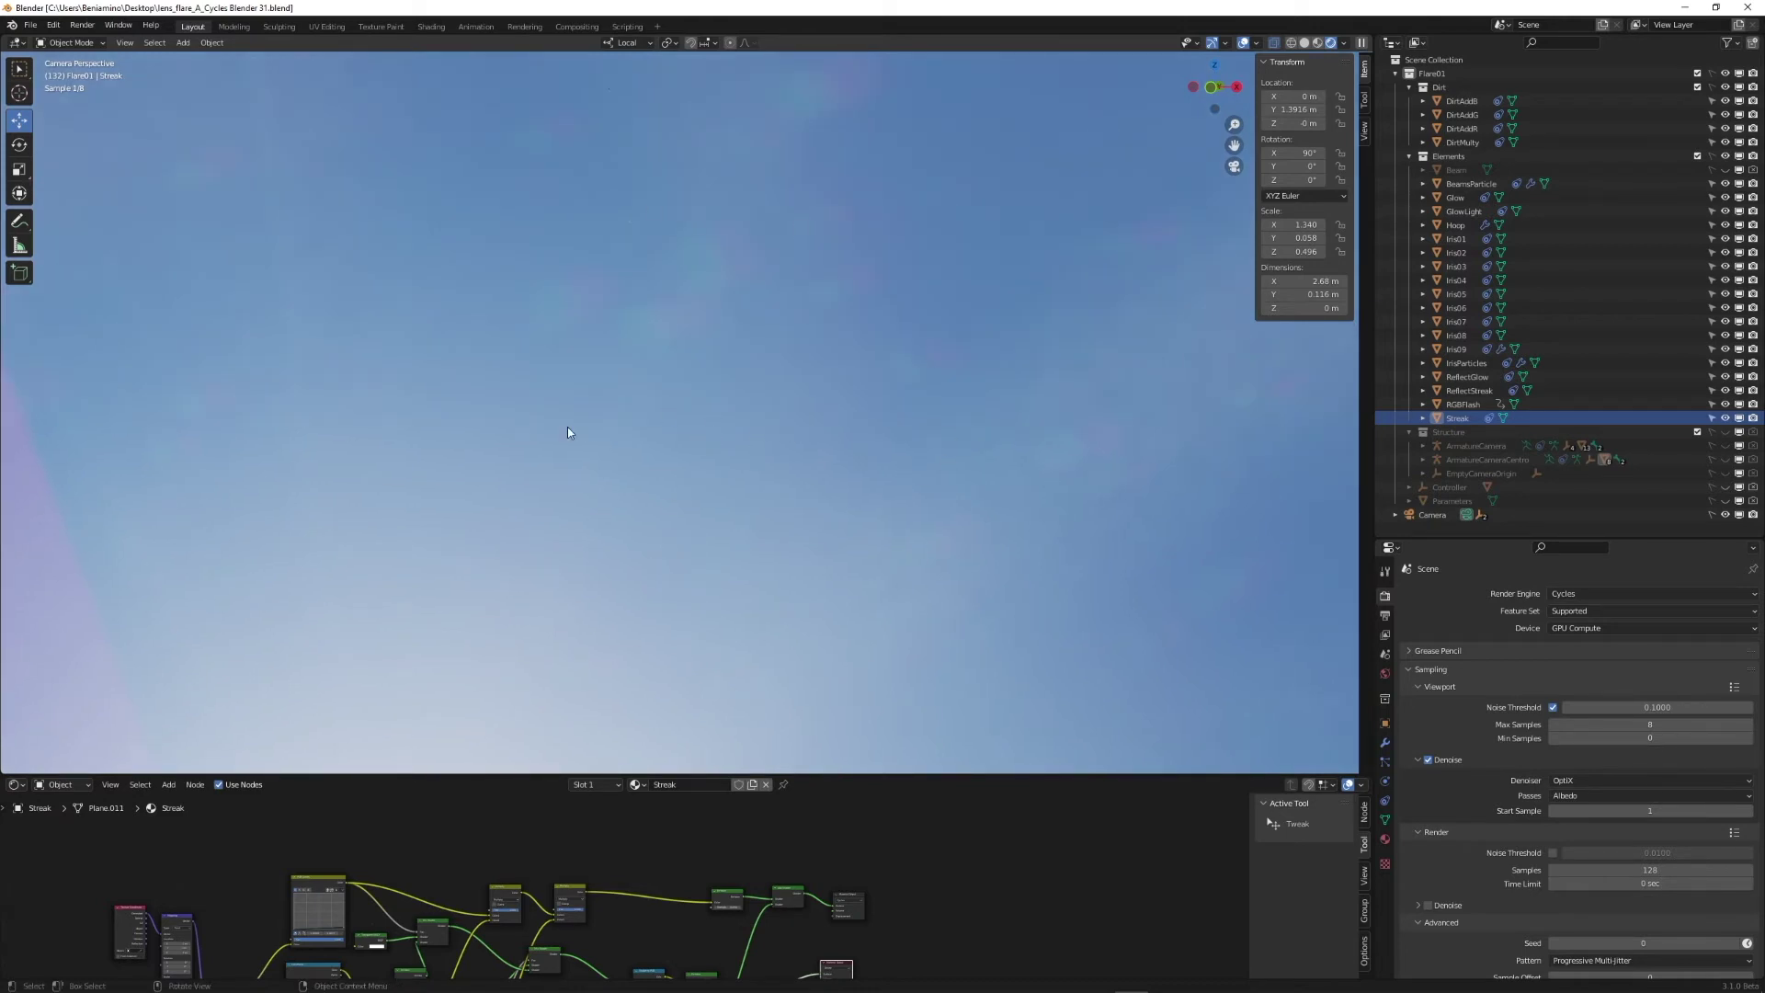
shift+middle_drag(555, 451, 644, 470)
scroll(649, 495, down, 5)
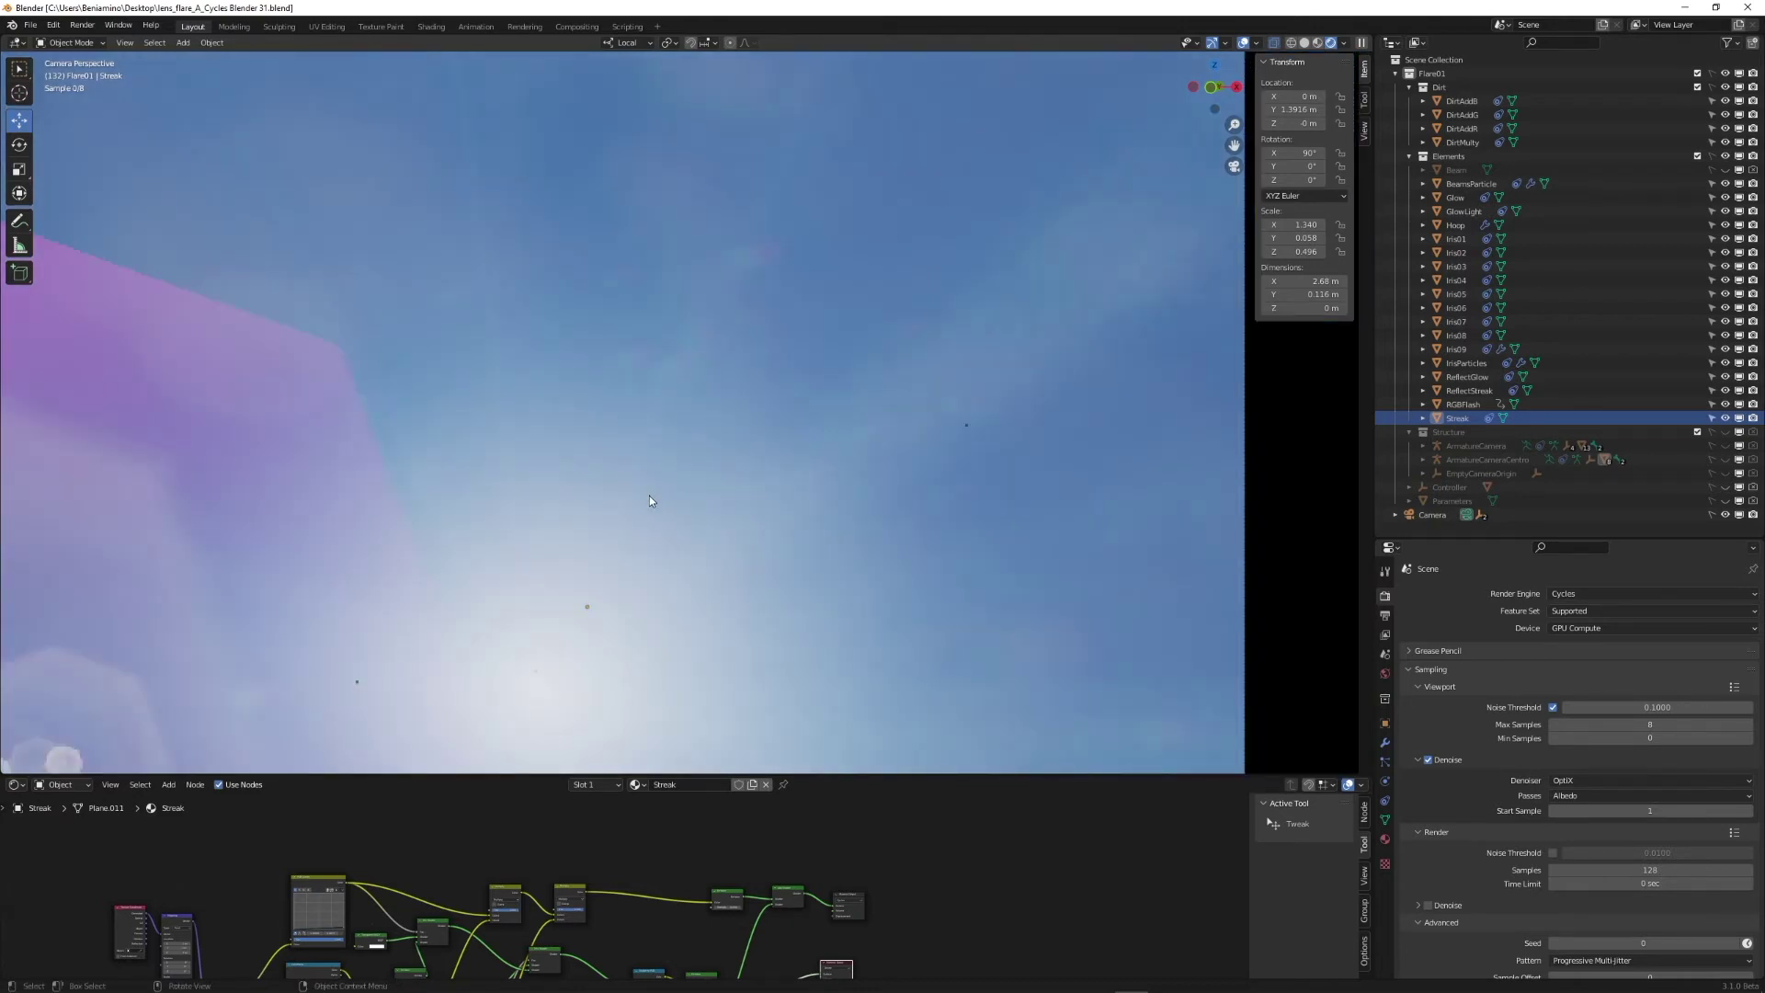
shift+middle_drag(467, 583, 985, 315)
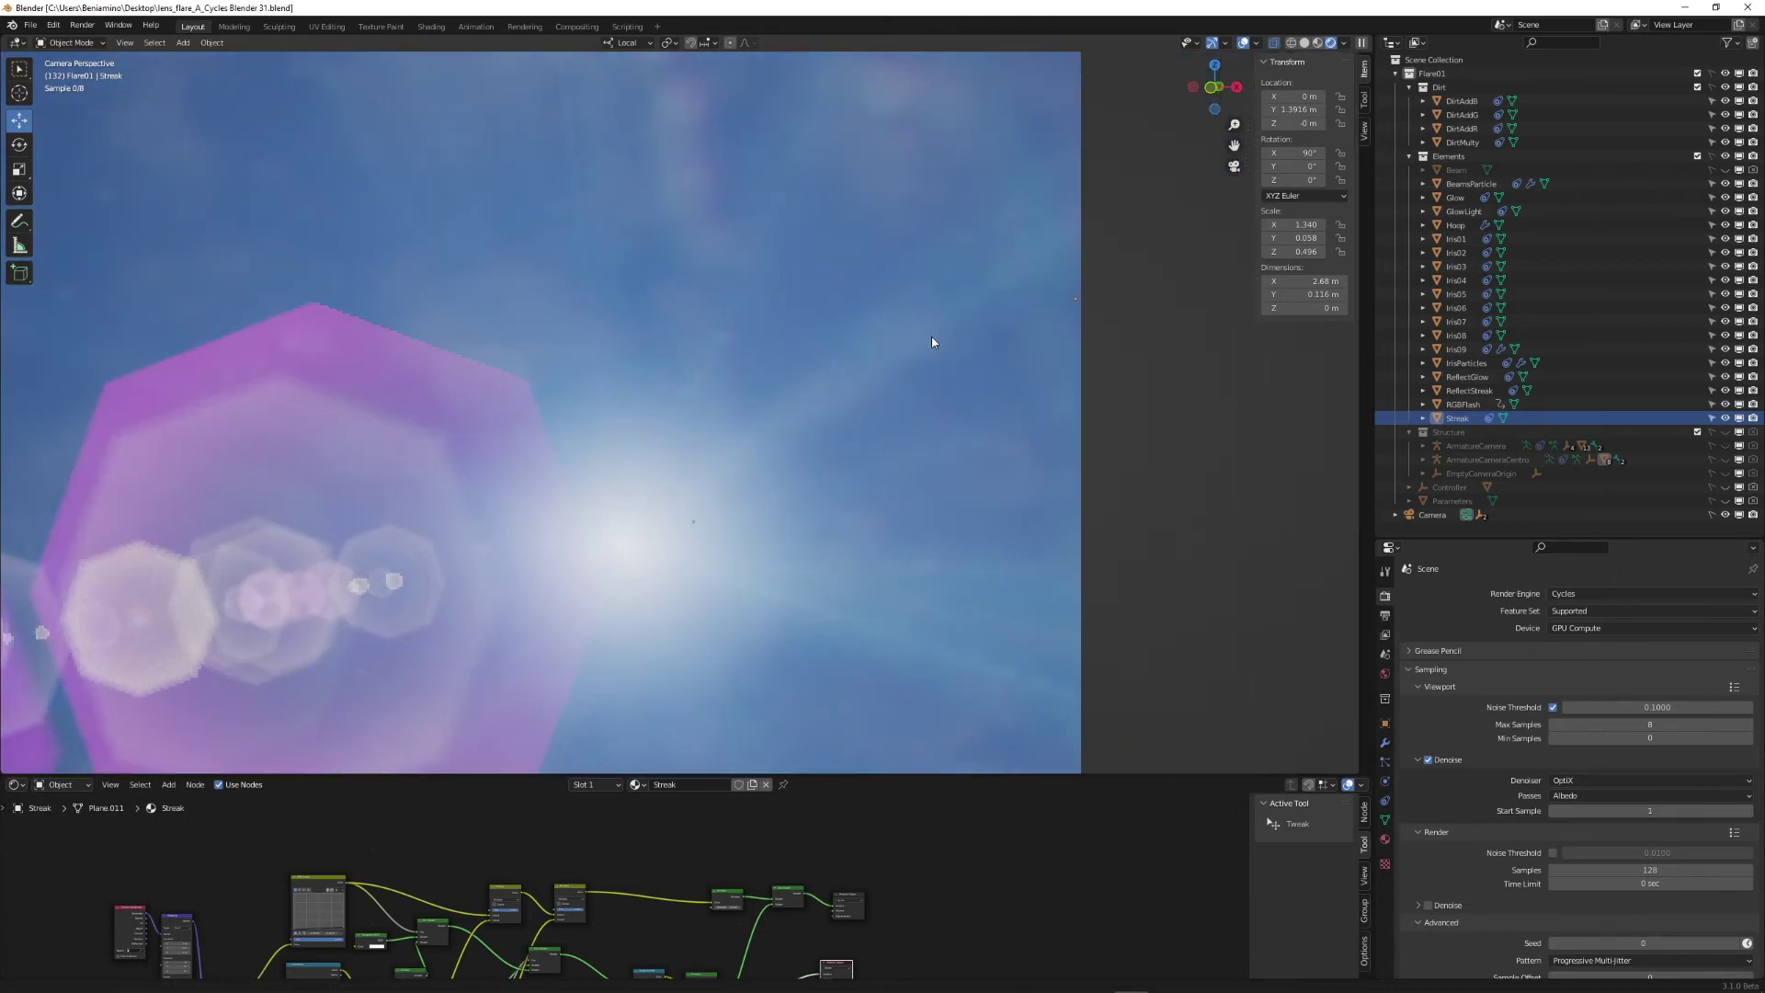
Step: View the whole lens flare and the Streak node tree, and use walk navigation to aim the camera until the light source leaves the frame's upper-left corner
scroll(595, 446, down, 6)
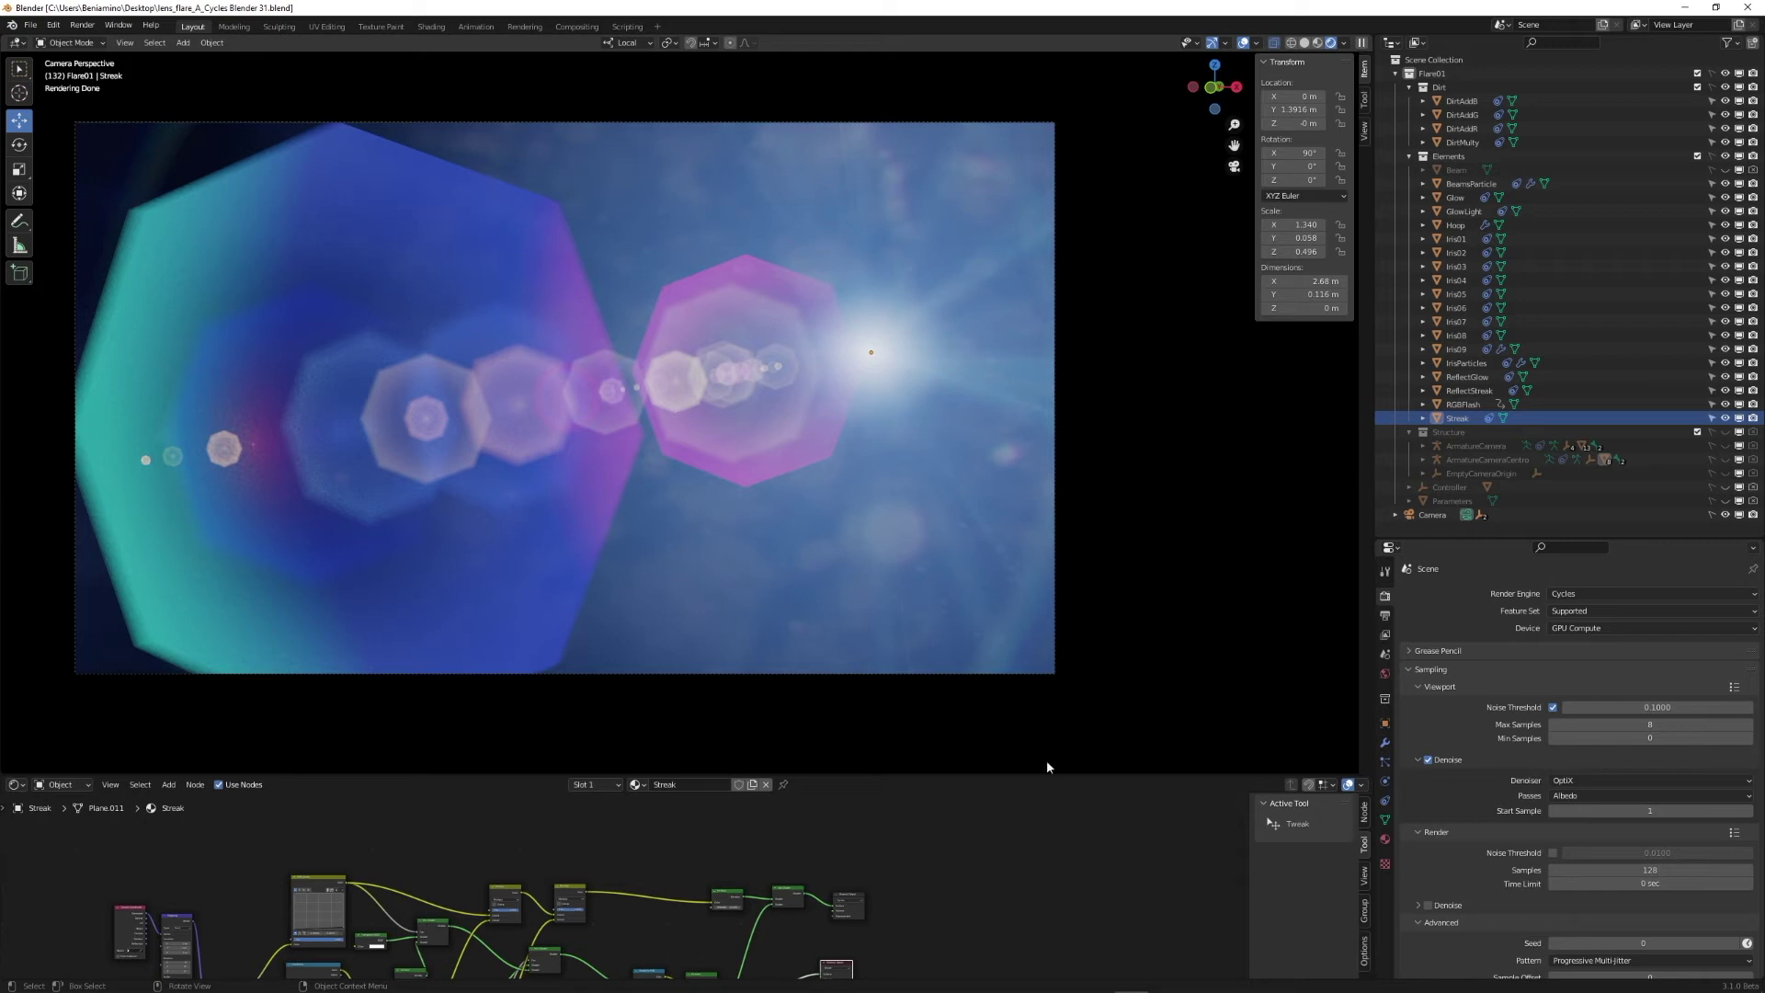
middle_drag(934, 910, 1043, 833)
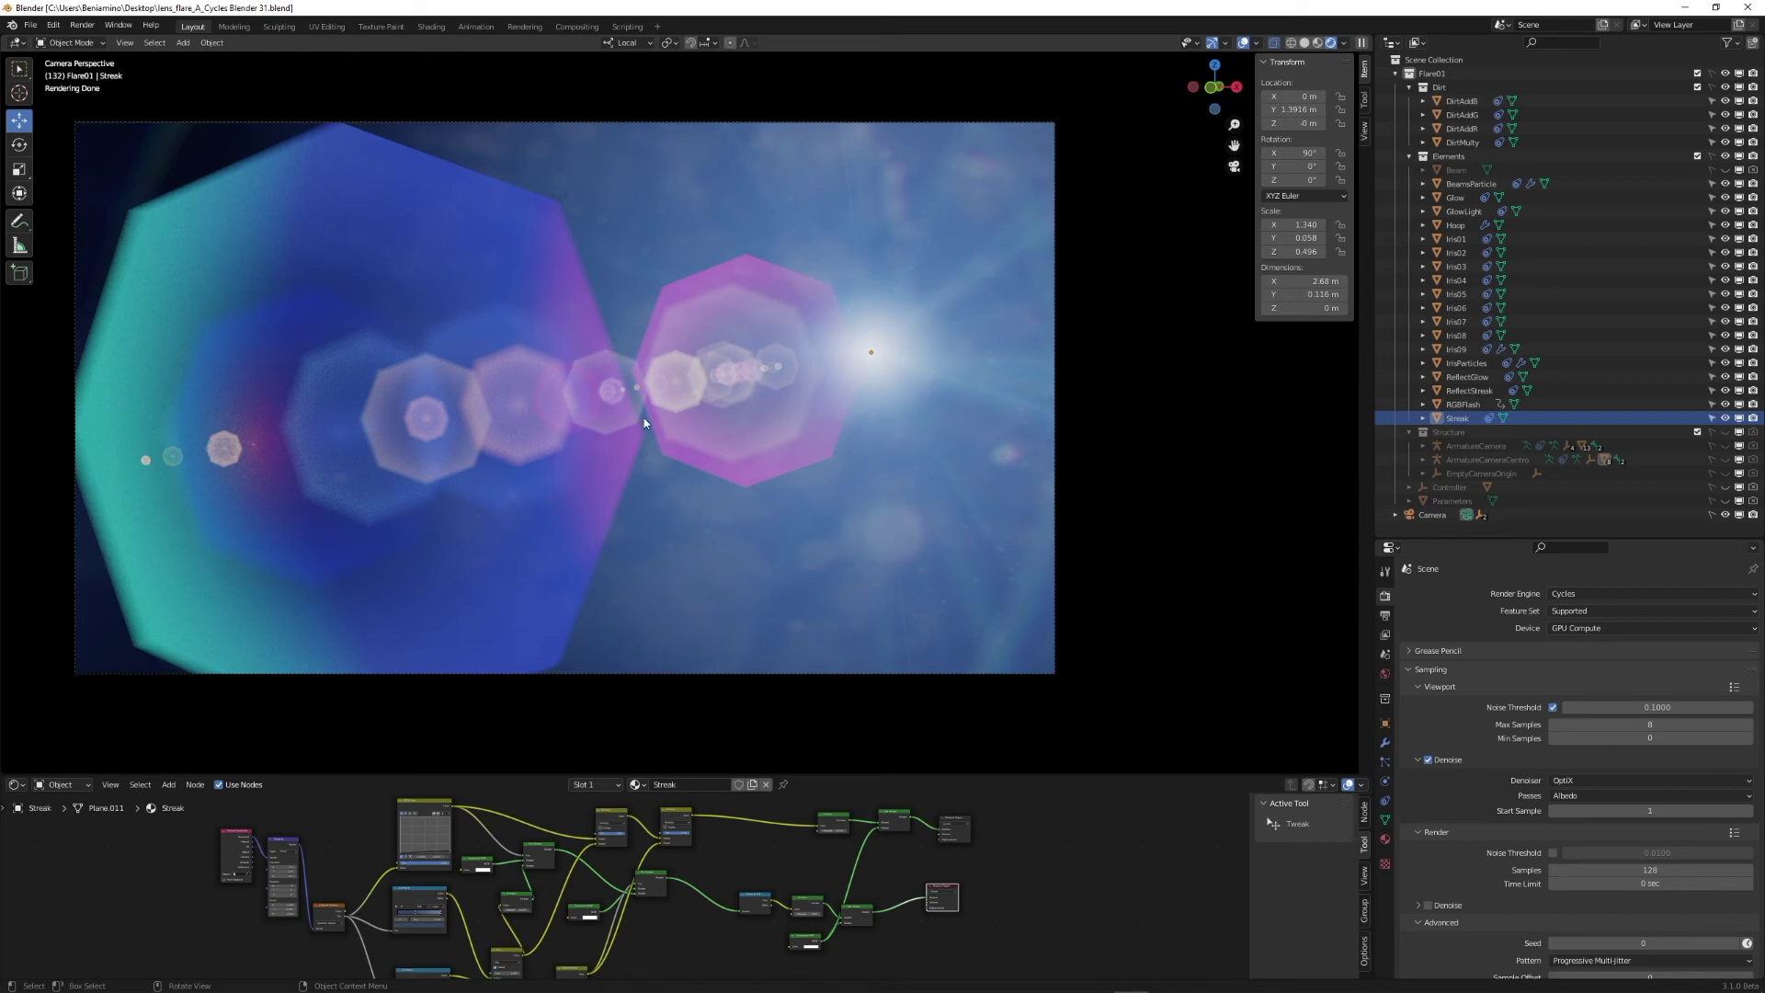
key(q)
click(634, 442)
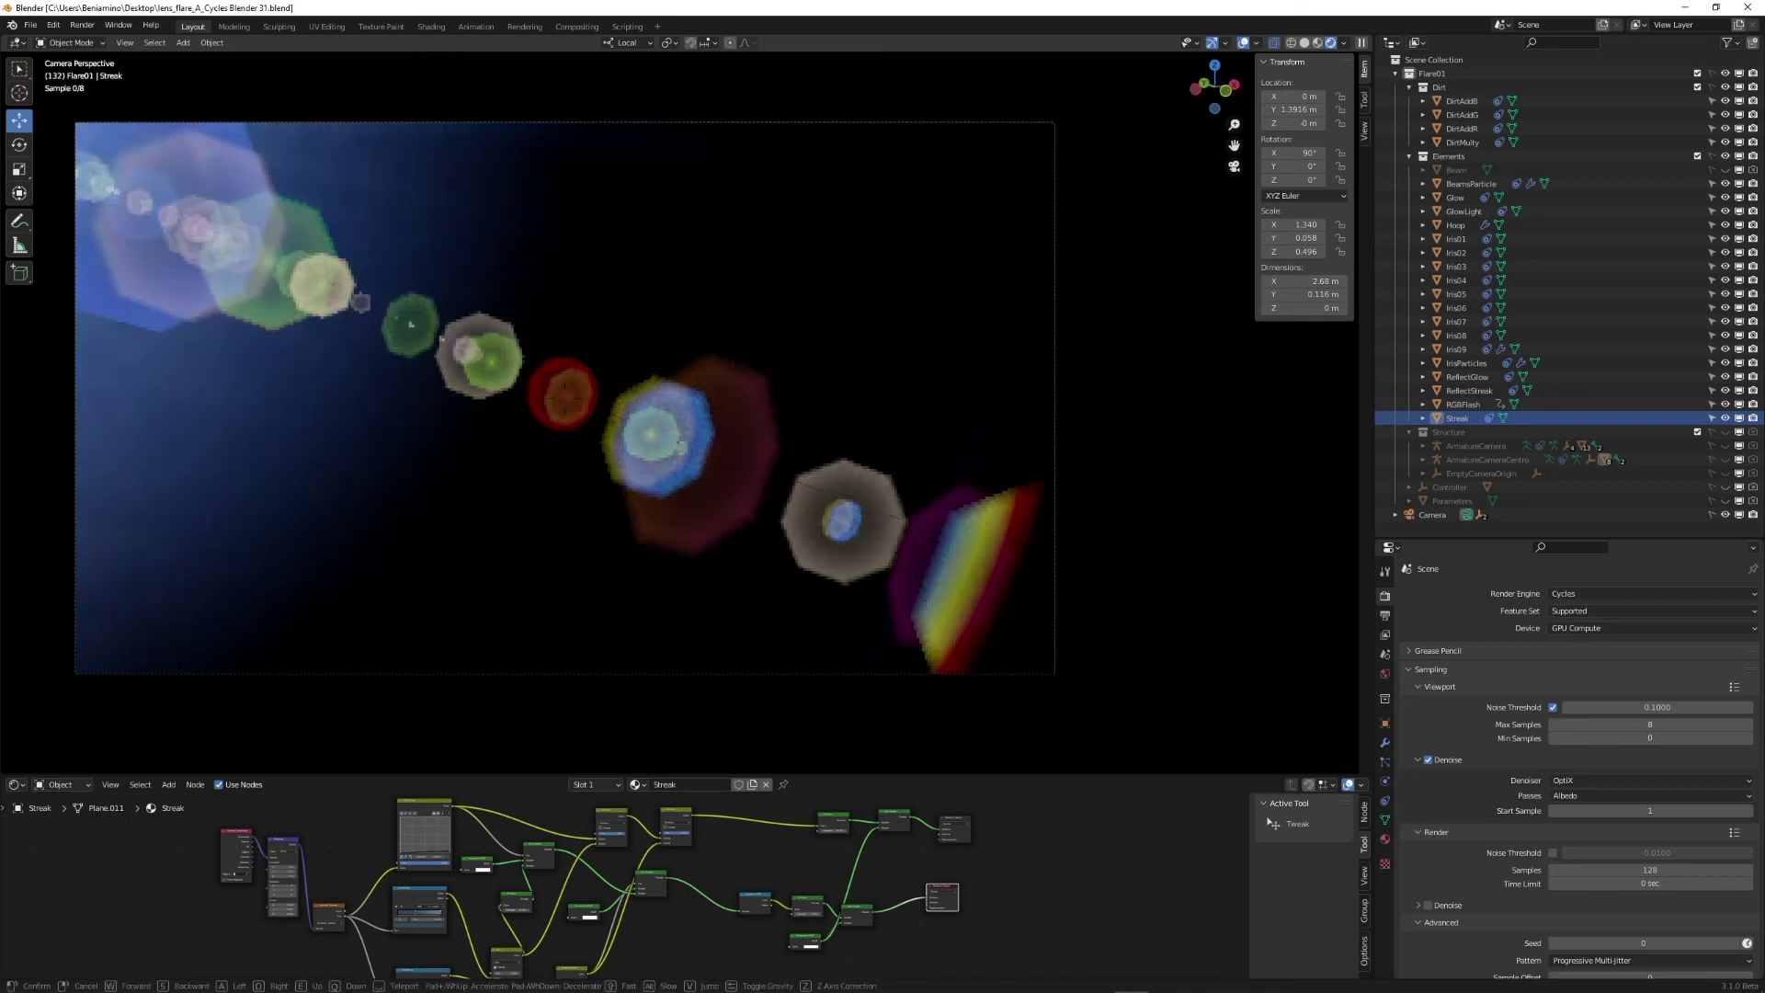
click(841, 467)
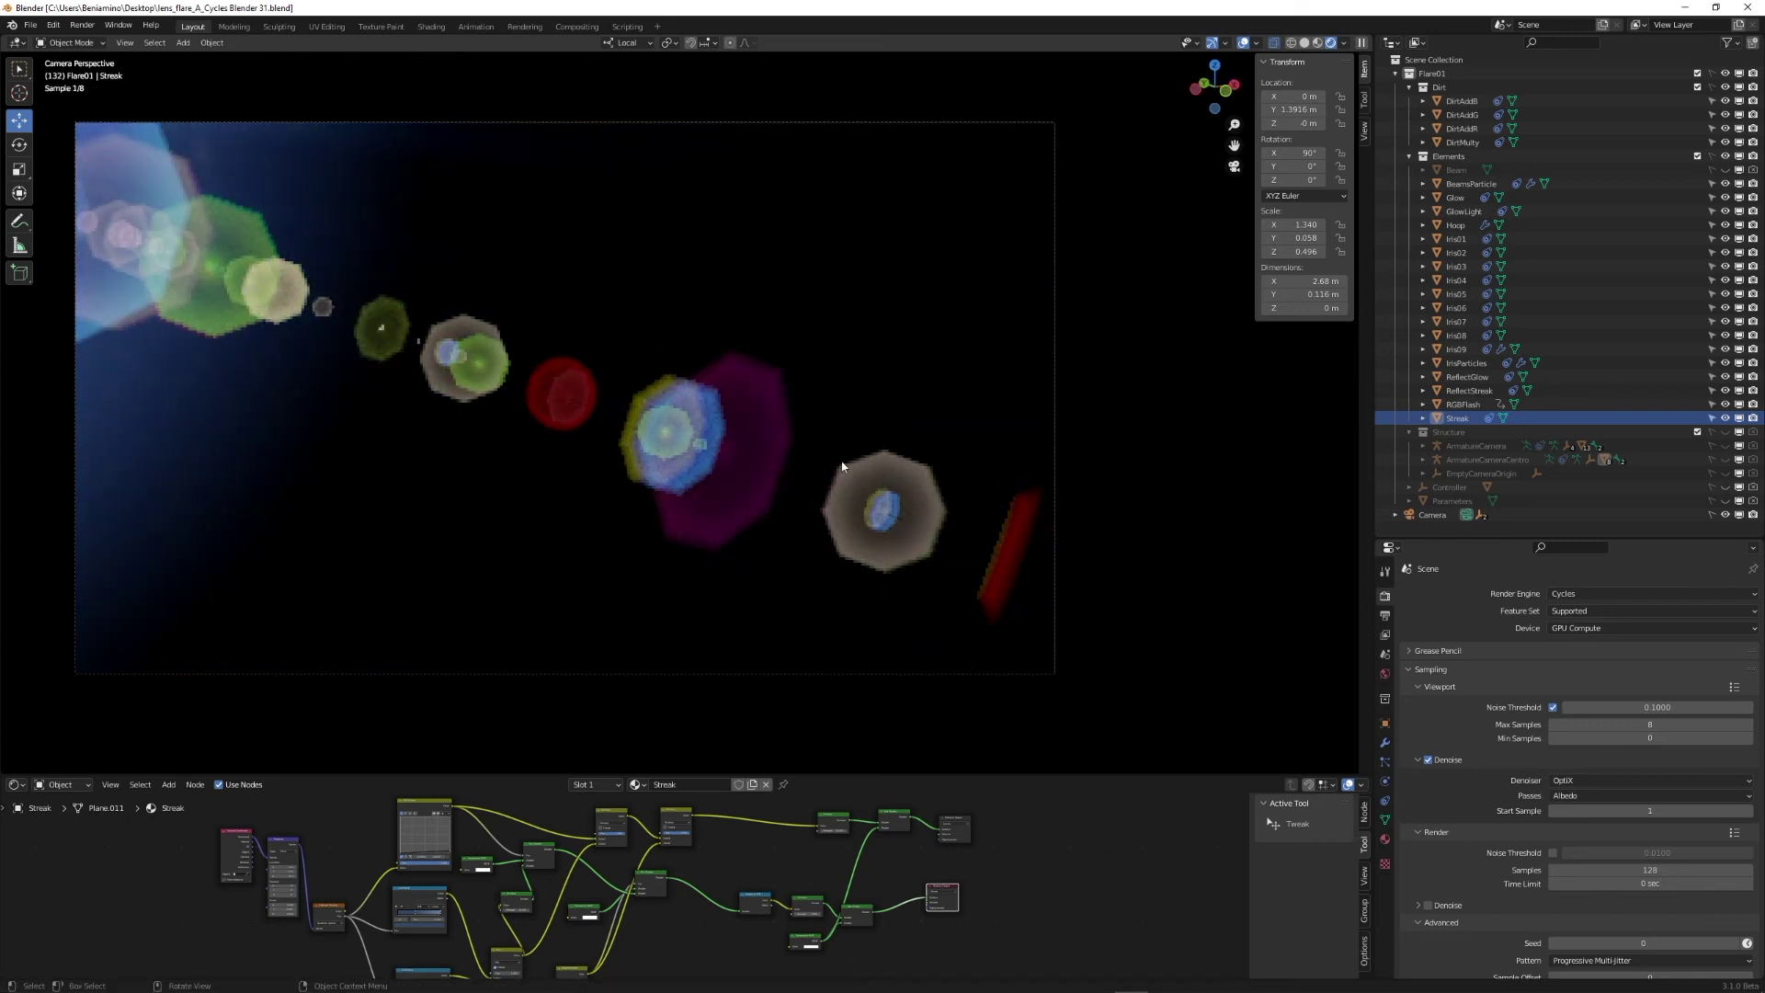
Step: Re-aim the camera with walk navigation to view the flare with the light source near the frame's top centre and at its upper-right corner
key(q)
click(1006, 532)
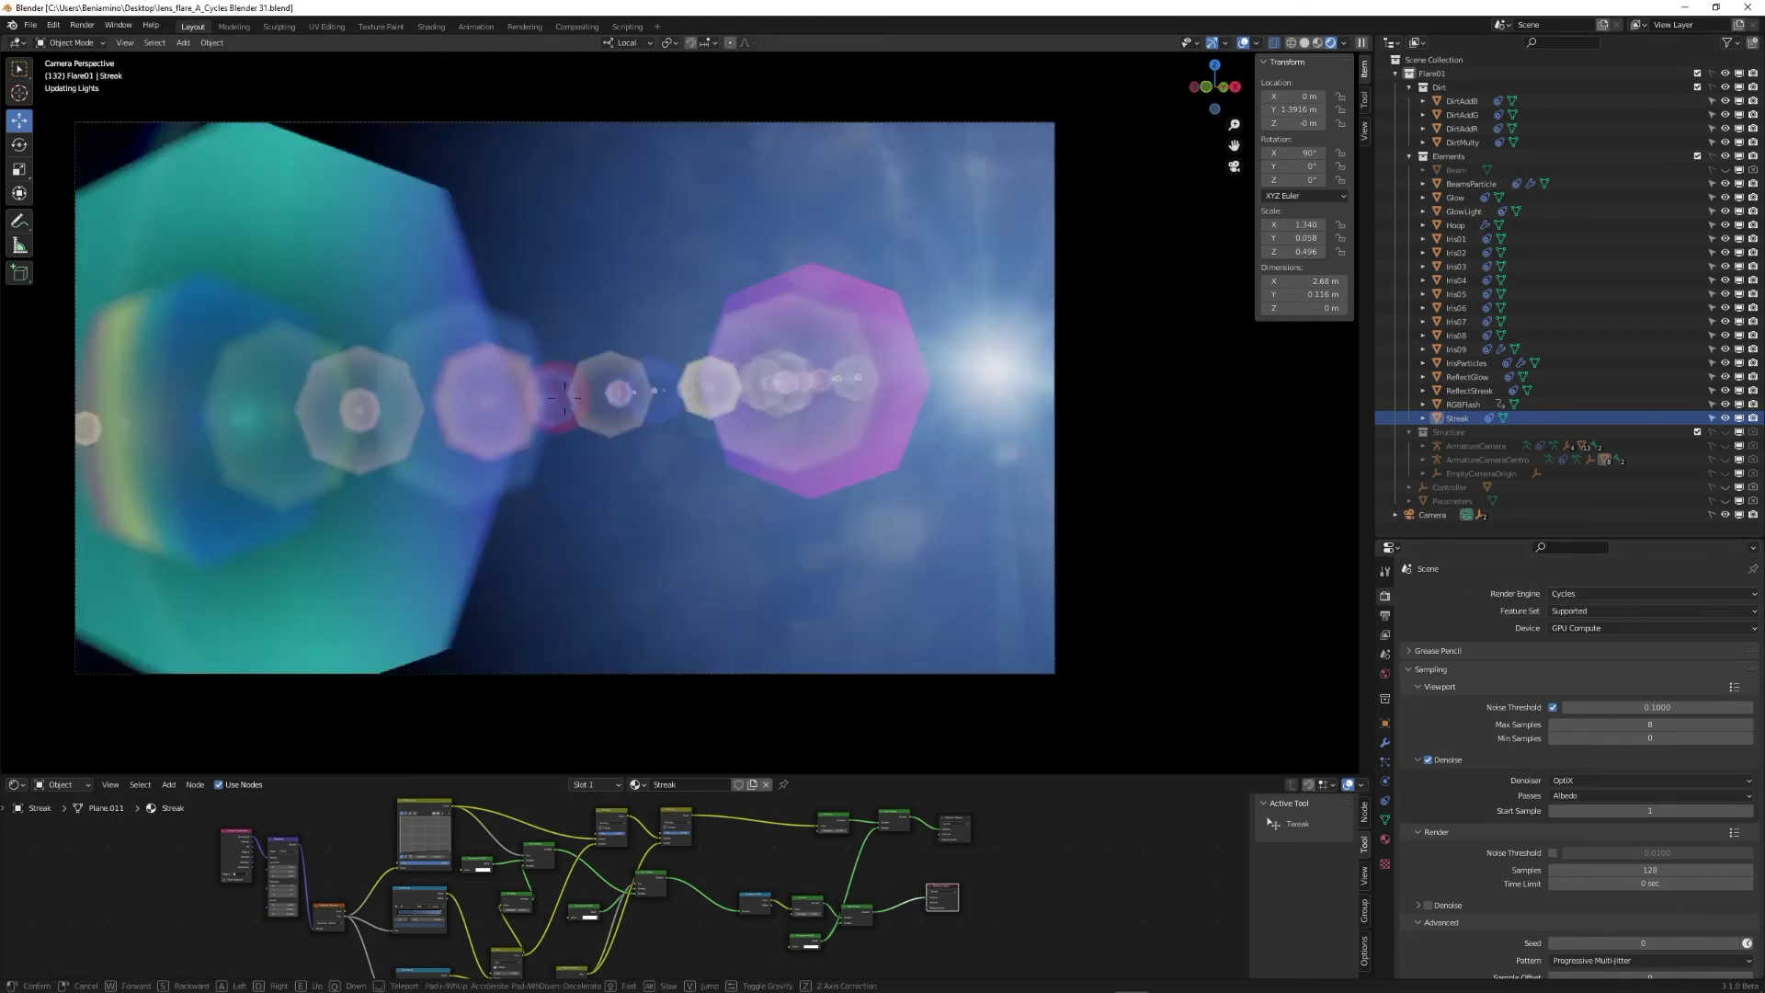
click(1139, 247)
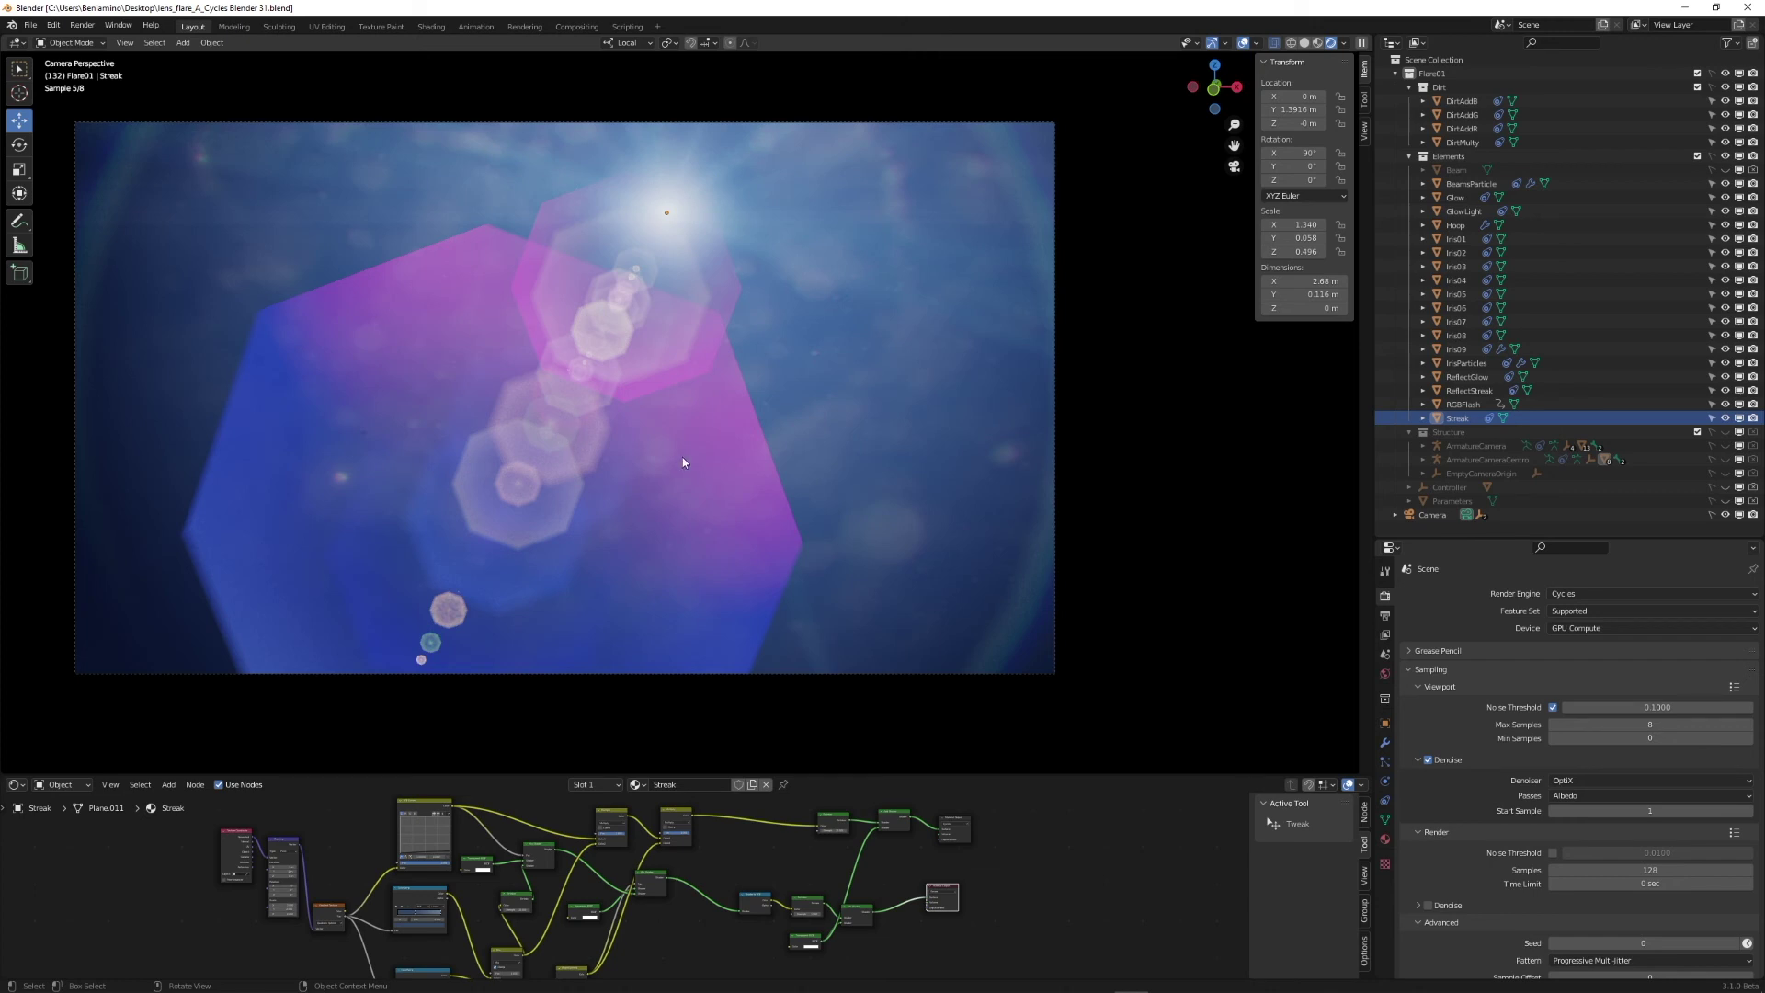
key(q)
click(711, 486)
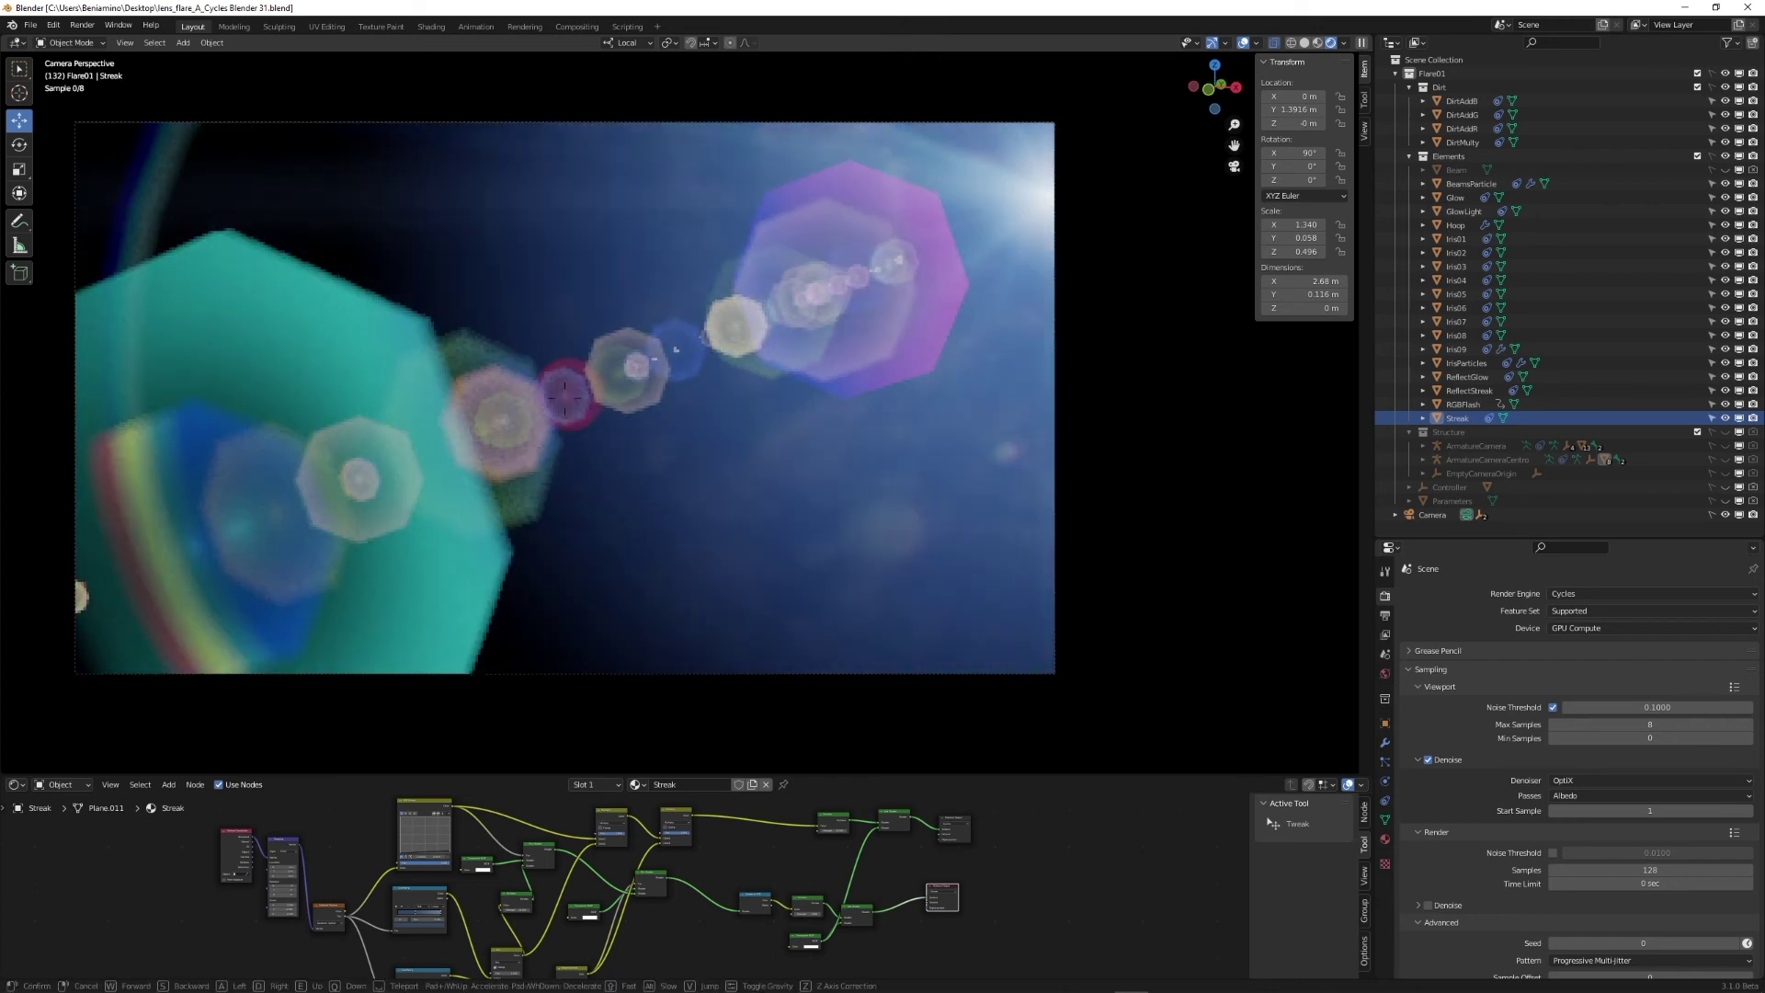
click(694, 438)
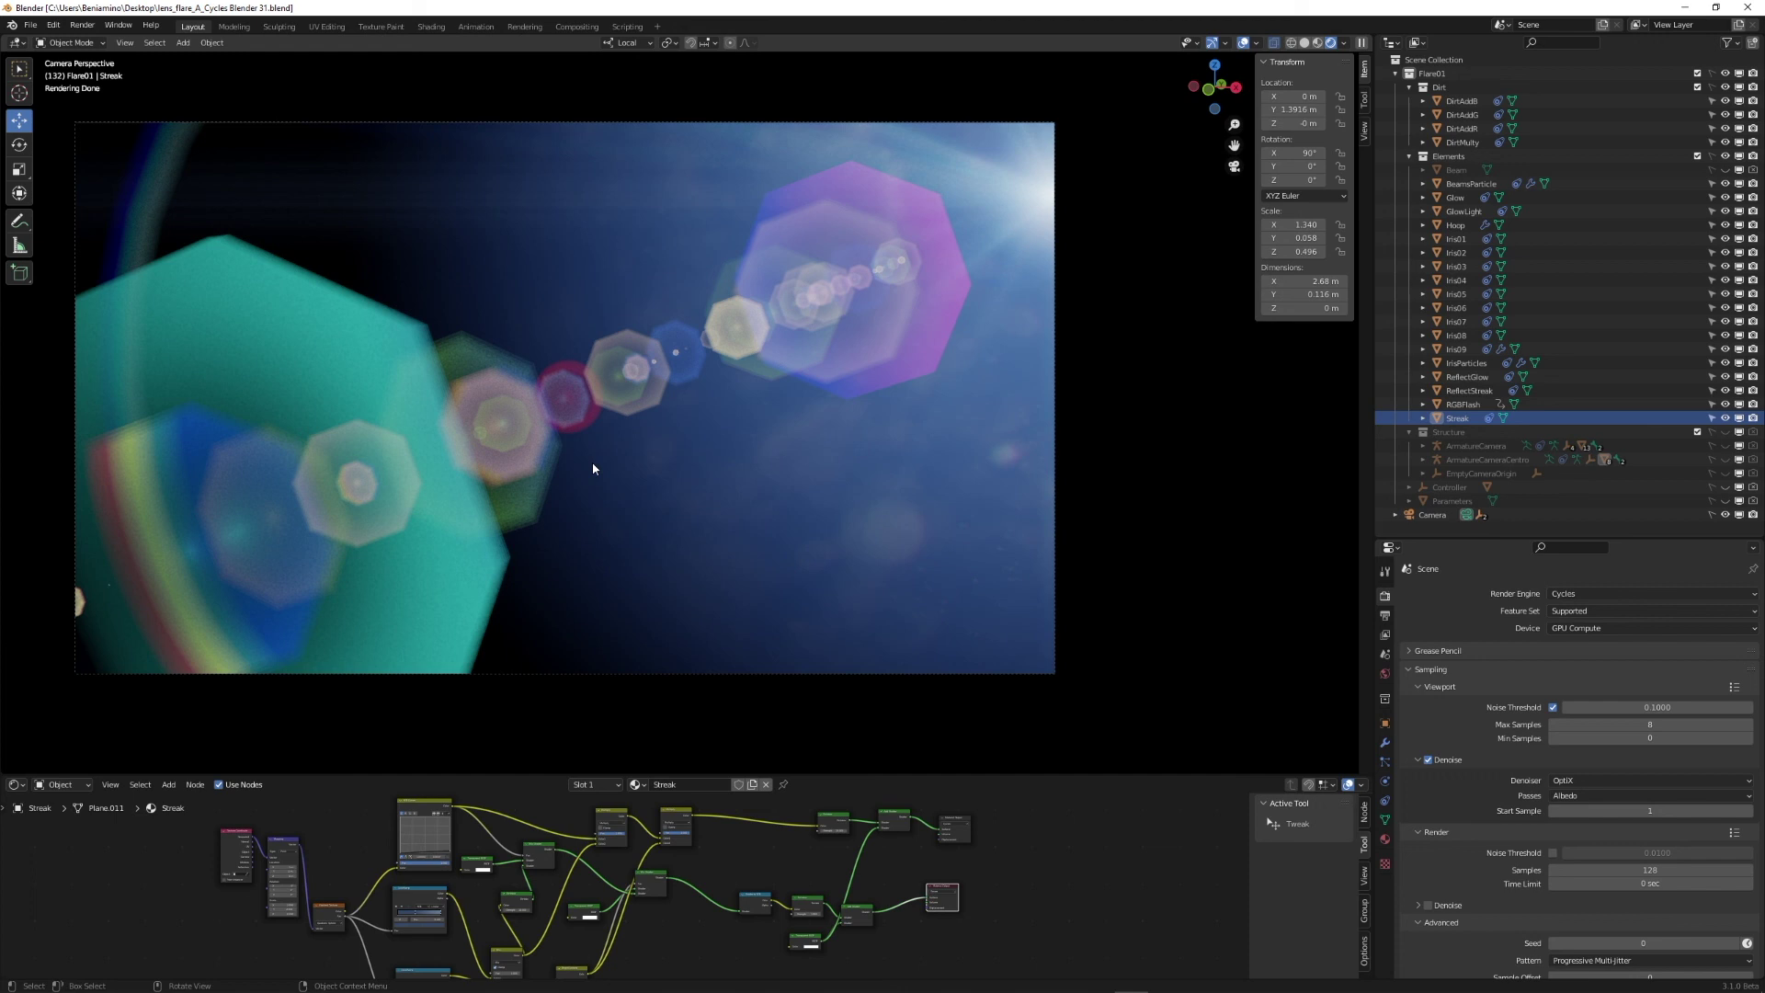
Step: Re-aim the camera with walk navigation to bring the light source right of and above the frame's centre, and inspect its glow up close
key(q)
click(511, 468)
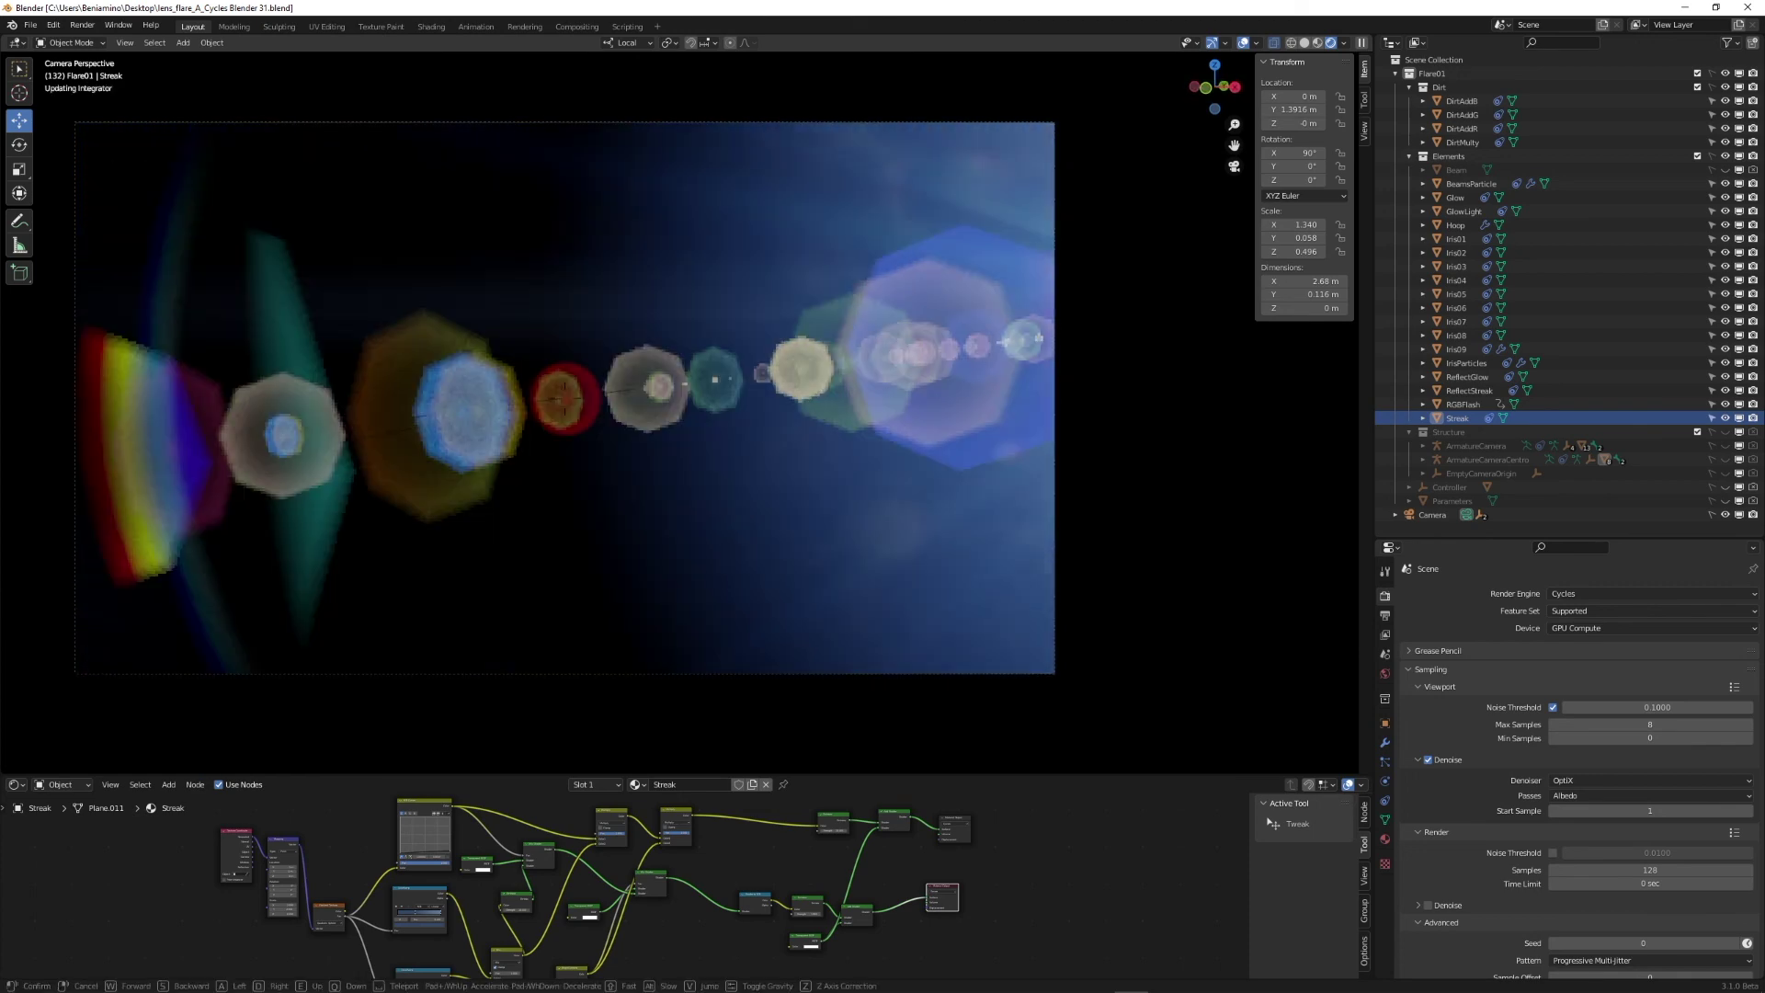
click(880, 384)
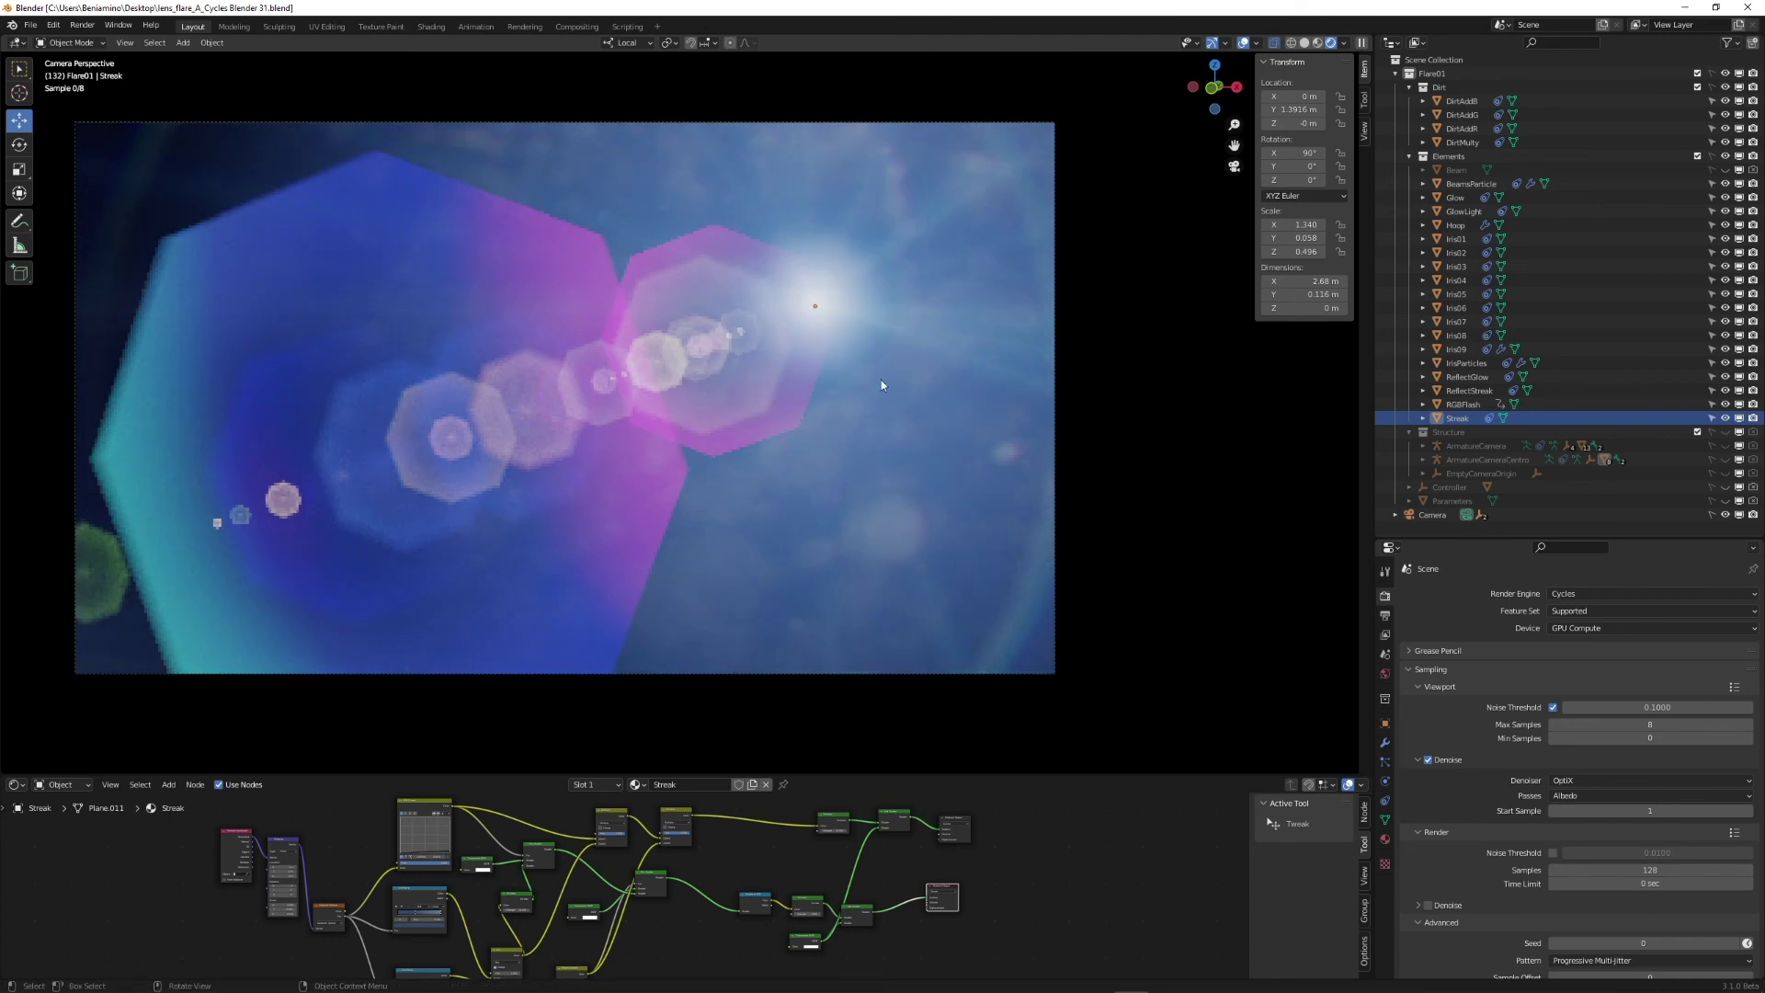
scroll(853, 294, up, 5)
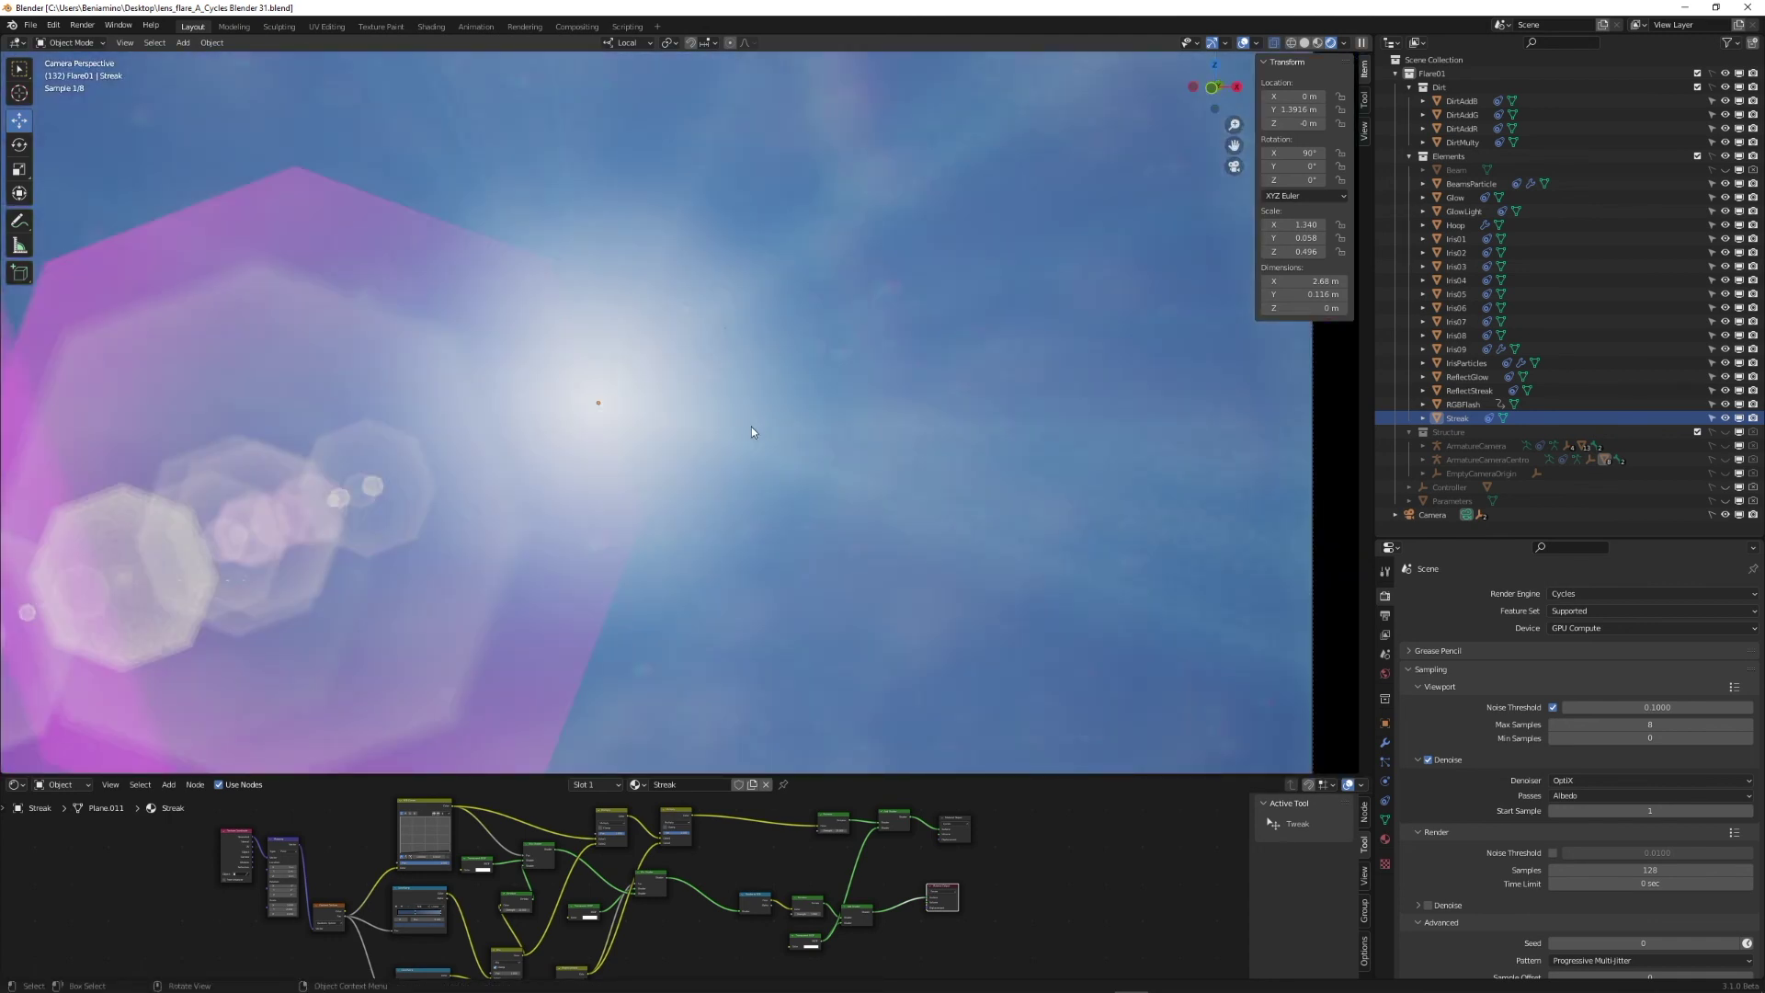